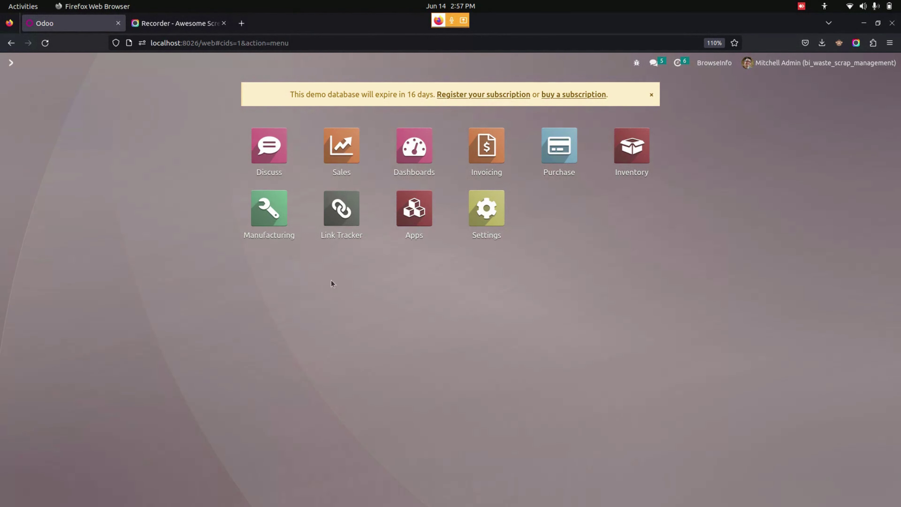
Go to Manufacturing > Scrap Management > Recycle Request and start a new recycle request.
{"action": "left_click", "coordinate": [270, 210]}
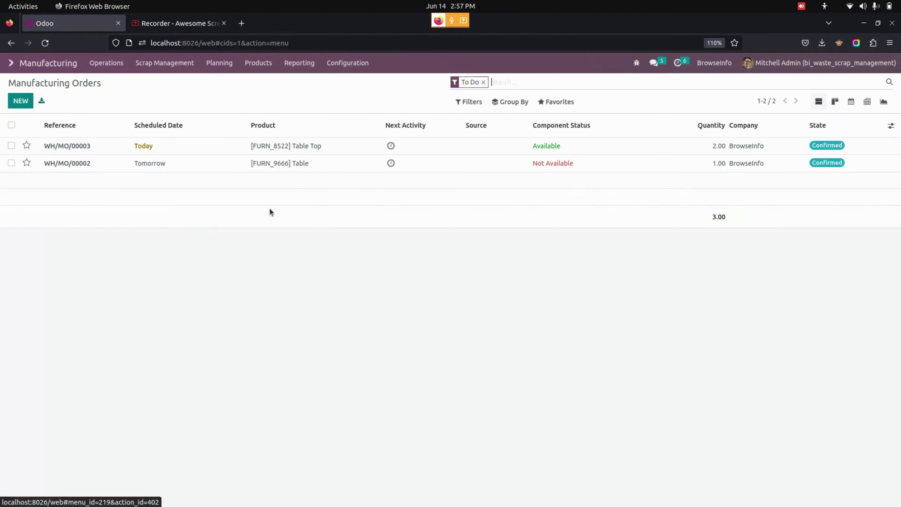
{"action": "left_click", "coordinate": [171, 63]}
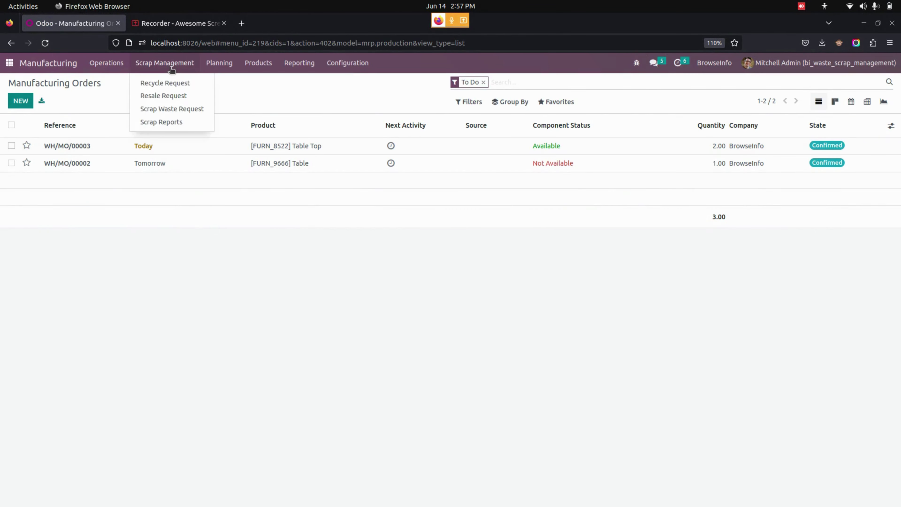
{"action": "left_click", "coordinate": [176, 84]}
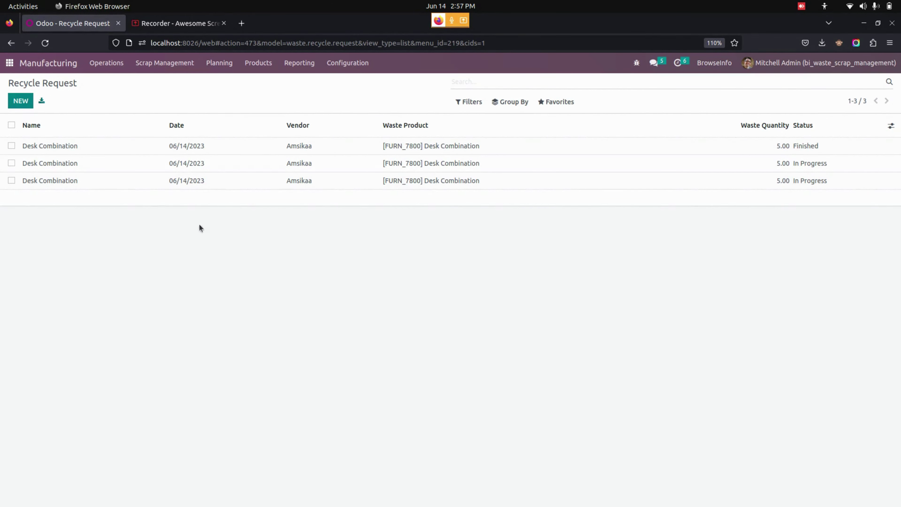
{"action": "left_click", "coordinate": [22, 102]}
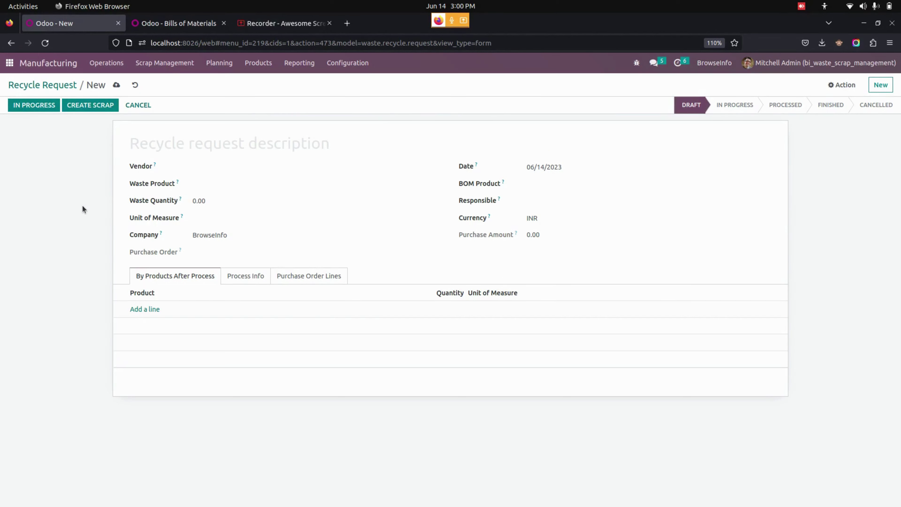
Title the request 'Table Top Recycle req' and select its vendor.
{"action": "left_click", "coordinate": [167, 140]}
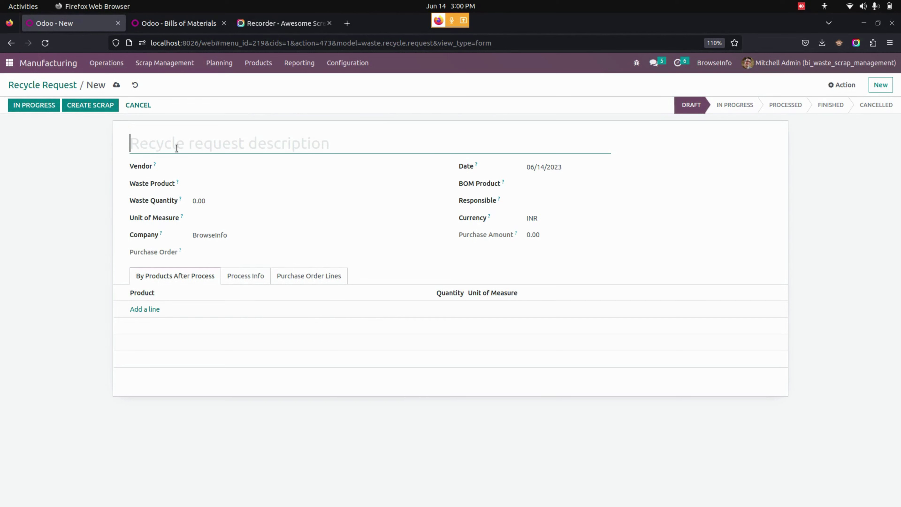
{"action": "type", "text": "Table"}
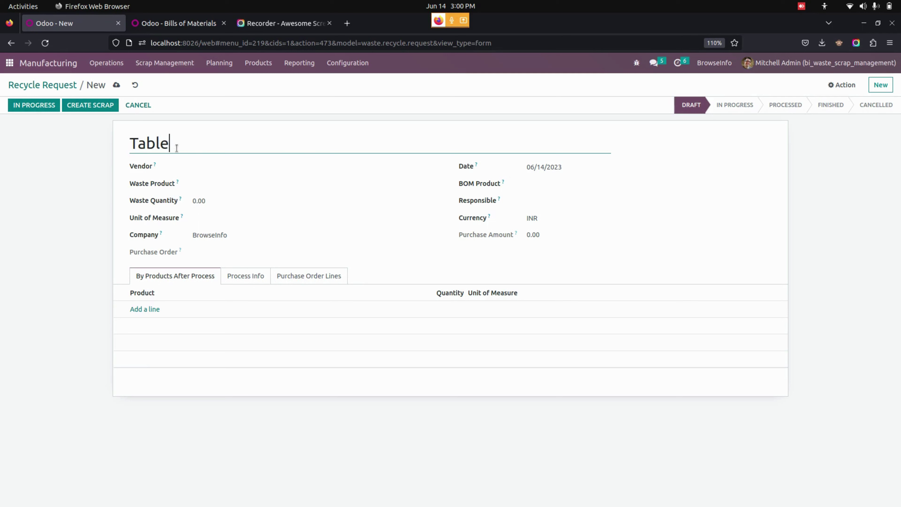
{"action": "type", "text": "Top Rec"}
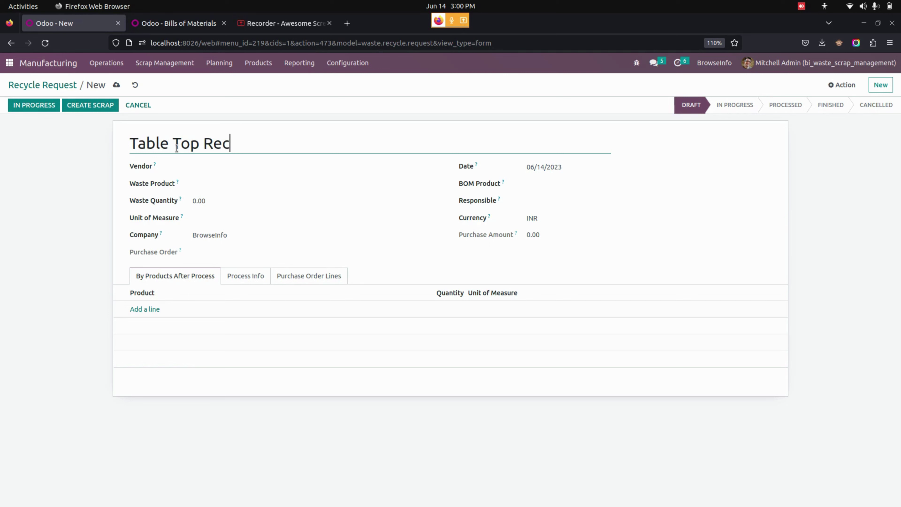
{"action": "type", "text": "ycle req"}
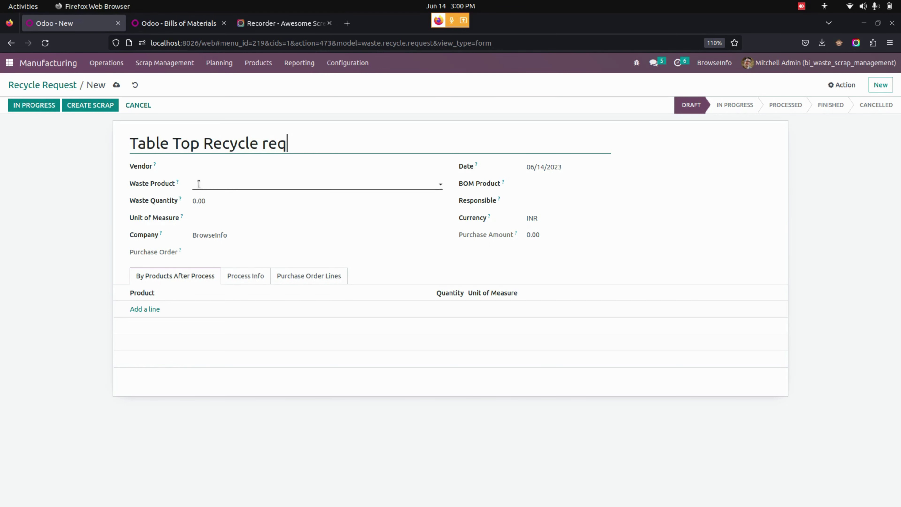
{"action": "left_click", "coordinate": [215, 167]}
{"action": "type", "text": "A"}
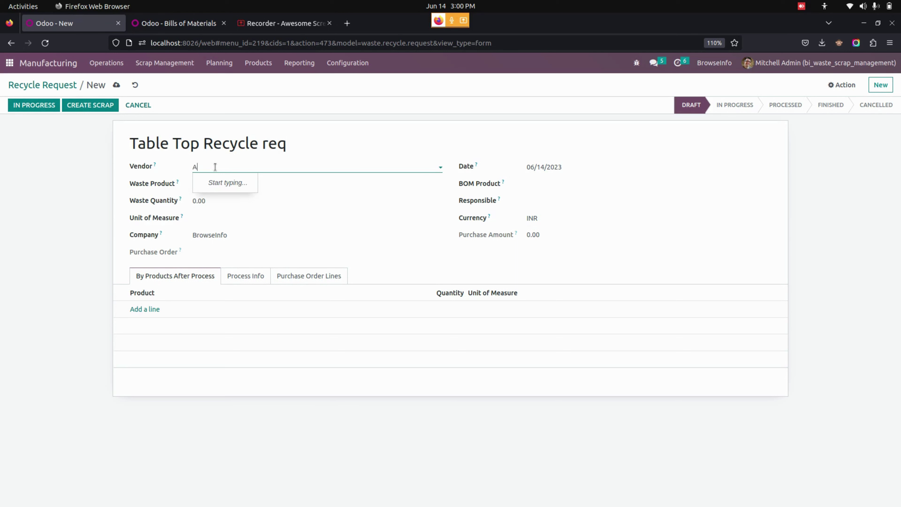
{"action": "type", "text": "msika"}
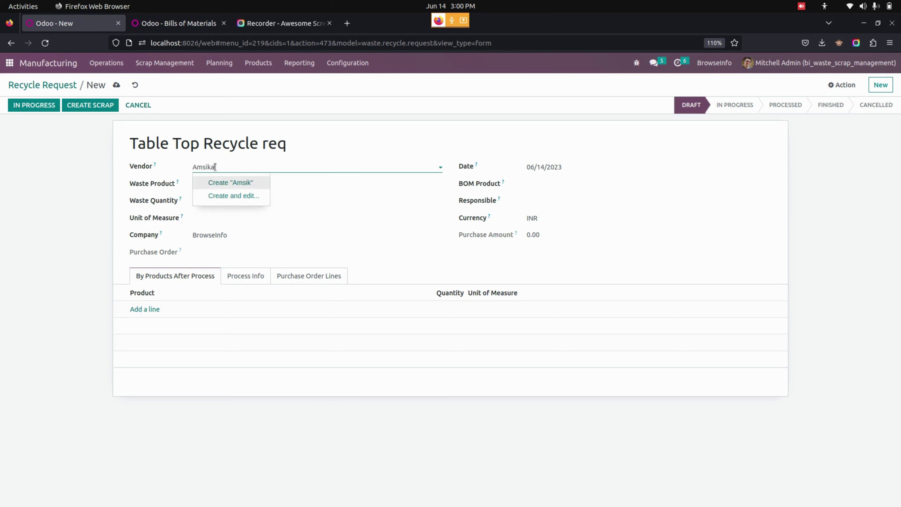
{"action": "key", "text": "Return"}
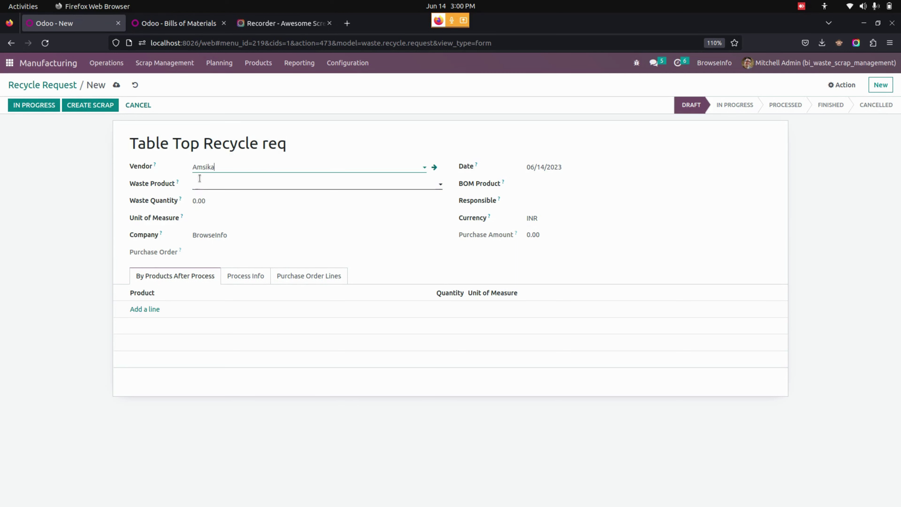
Set the waste product to [FURN_8522] Table Top with waste quantity 2.
{"action": "left_click", "coordinate": [211, 185]}
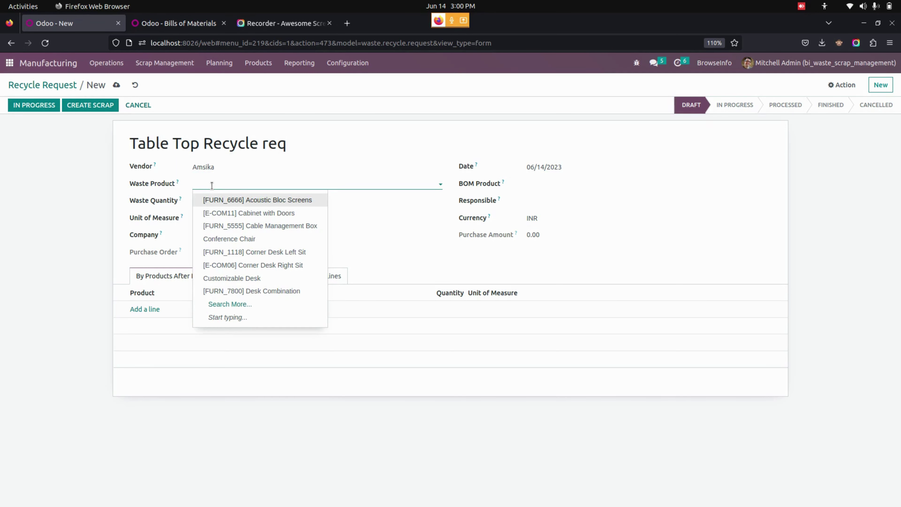
{"action": "type", "text": "tabl"}
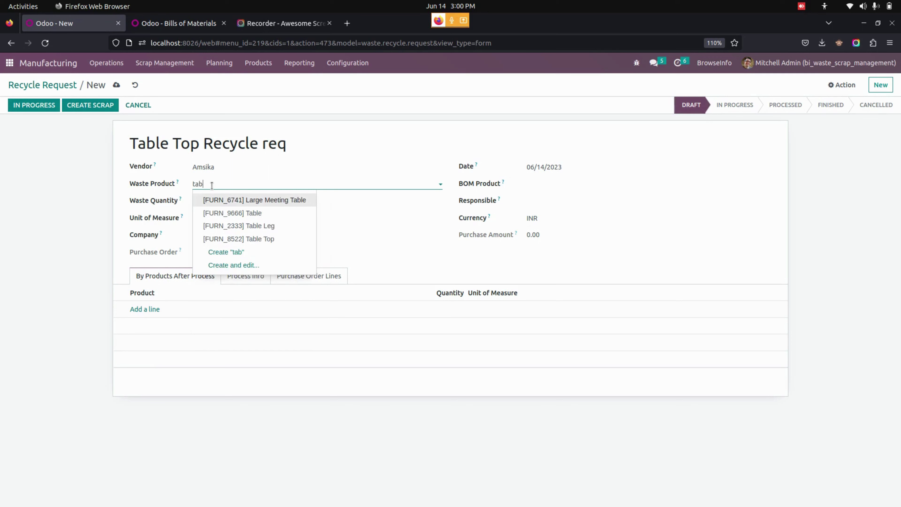
{"action": "left_click", "coordinate": [256, 240]}
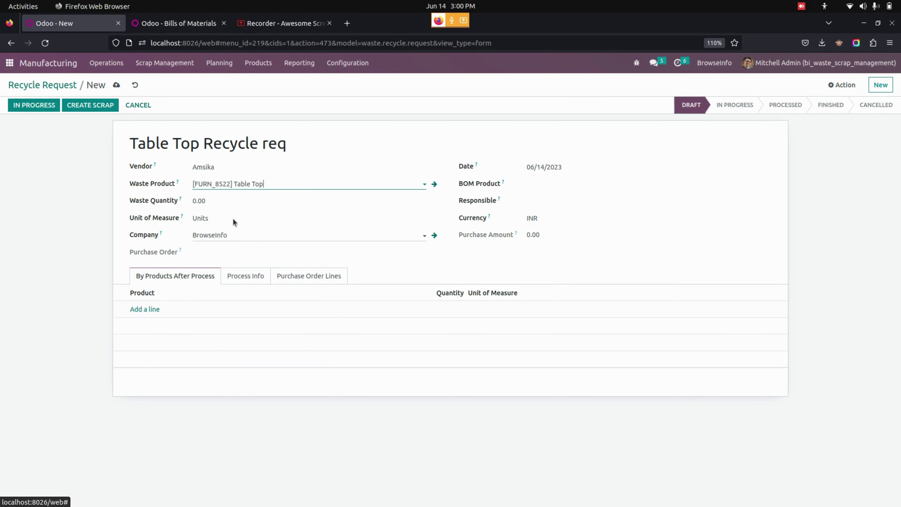
{"action": "left_click", "coordinate": [264, 197]}
{"action": "left_click", "coordinate": [157, 201]}
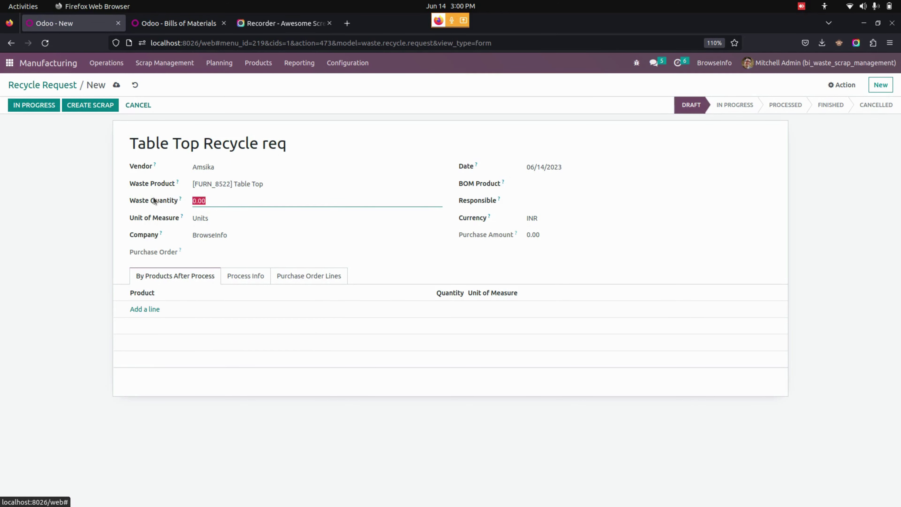
{"action": "type", "text": "2"}
{"action": "left_click", "coordinate": [91, 214]}
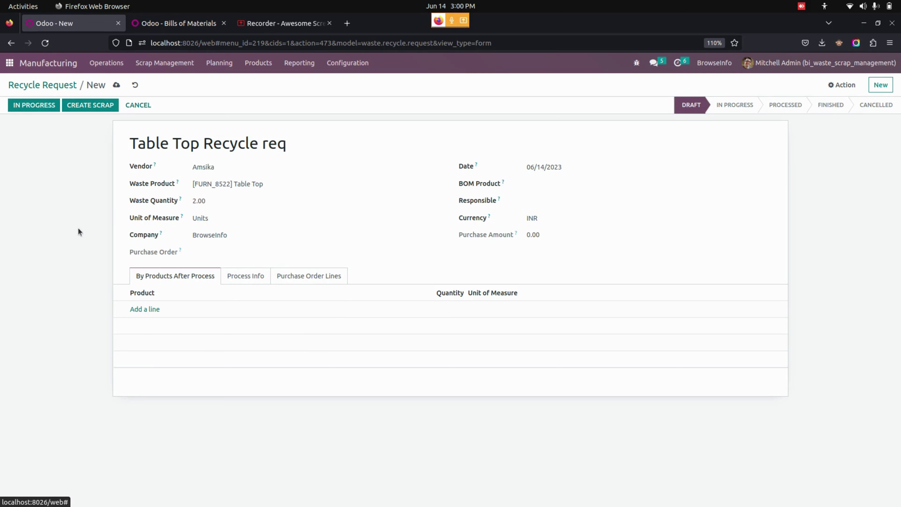
{"action": "left_click", "coordinate": [576, 184]}
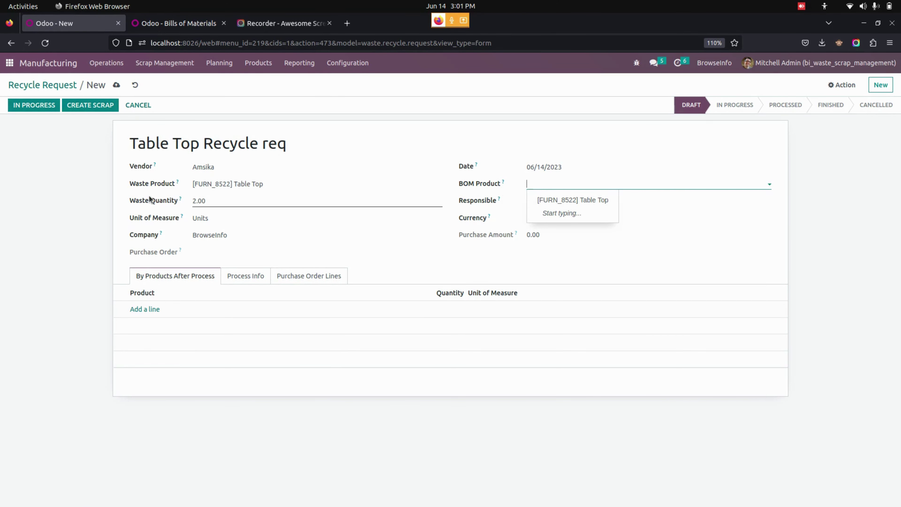
Set BOM product [FURN_8522] Table Top, assign a responsible user, and put the request In Progress.
{"action": "left_click", "coordinate": [546, 198]}
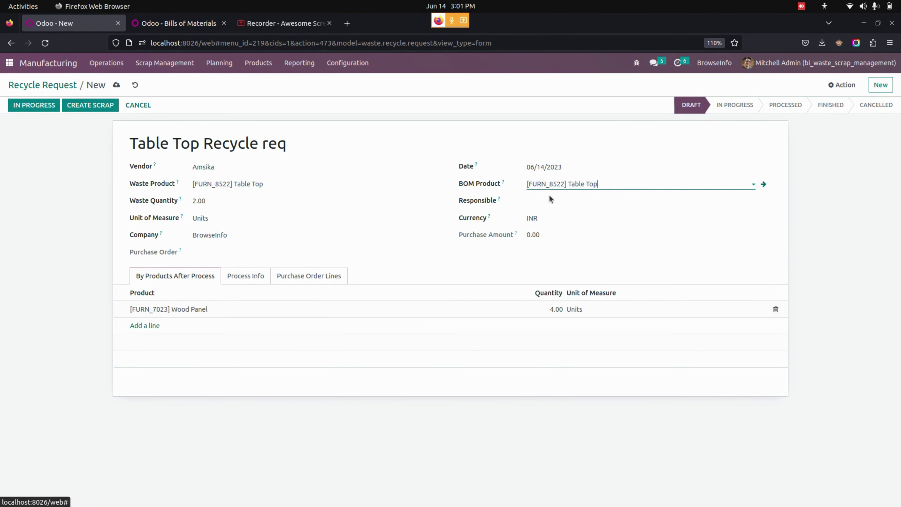
{"action": "left_click", "coordinate": [546, 202]}
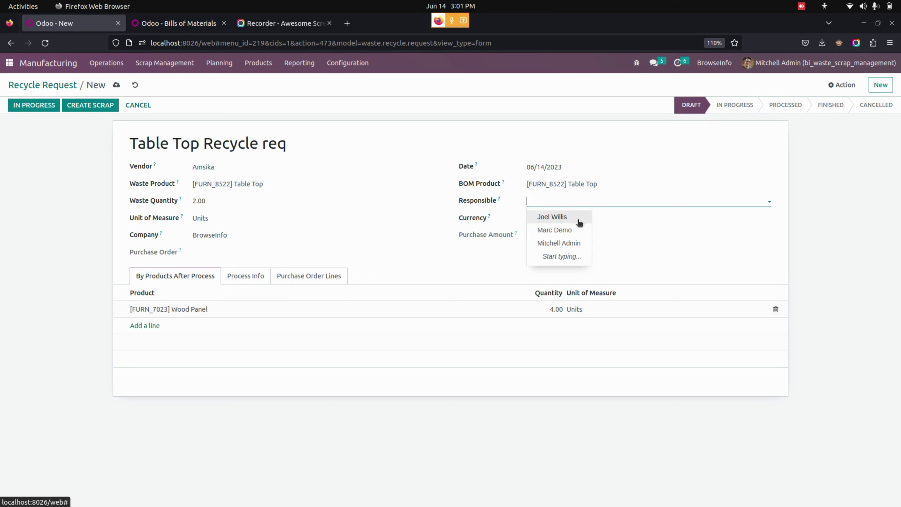
{"action": "left_click", "coordinate": [574, 220]}
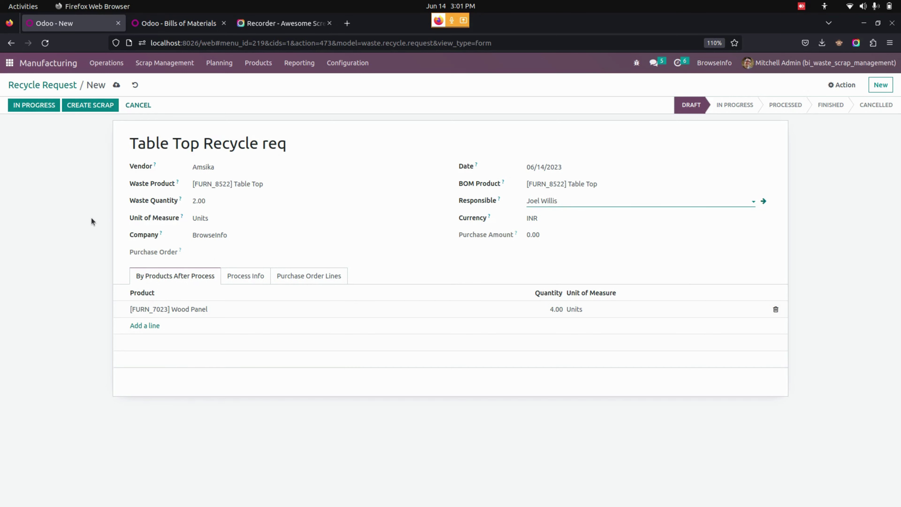
{"action": "left_click", "coordinate": [38, 106]}
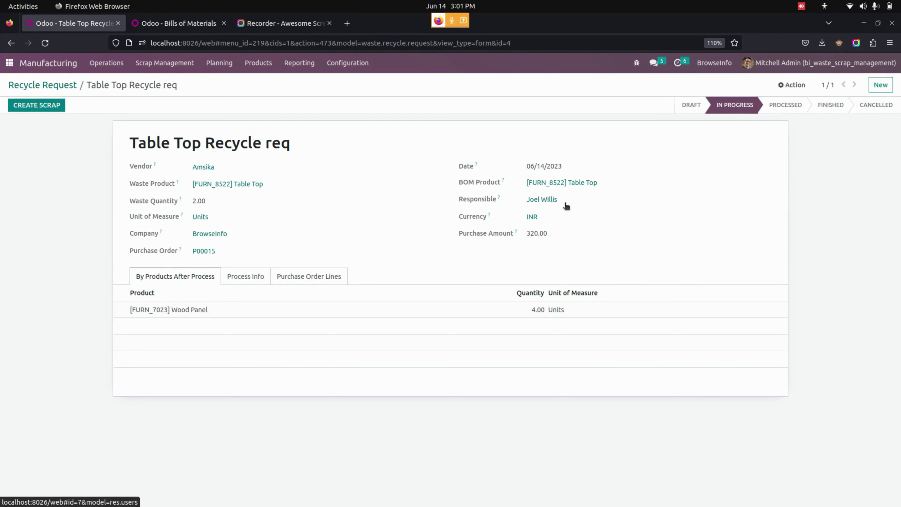
{"action": "left_click", "coordinate": [302, 278]}
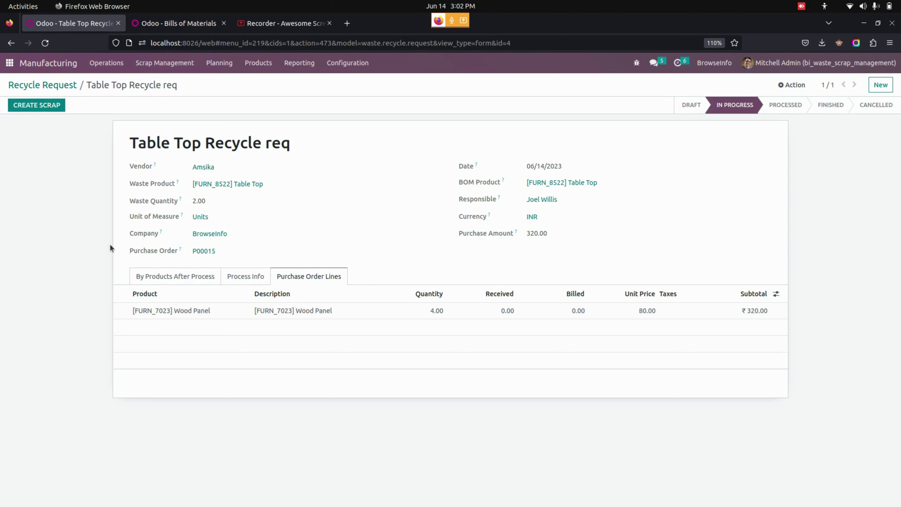
Confirm purchase order P00015 and open its Wood Panel receipt WH/IN/00008.
{"action": "left_click", "coordinate": [204, 252]}
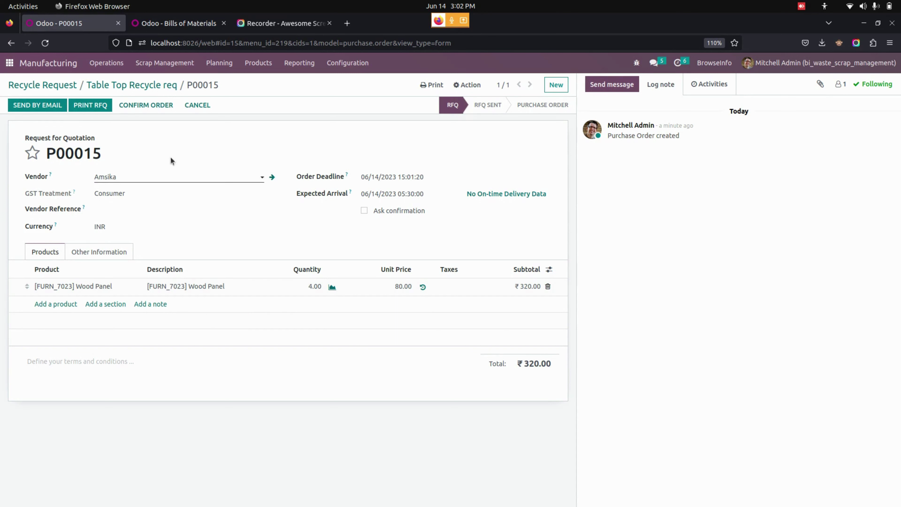
{"action": "left_click", "coordinate": [159, 106]}
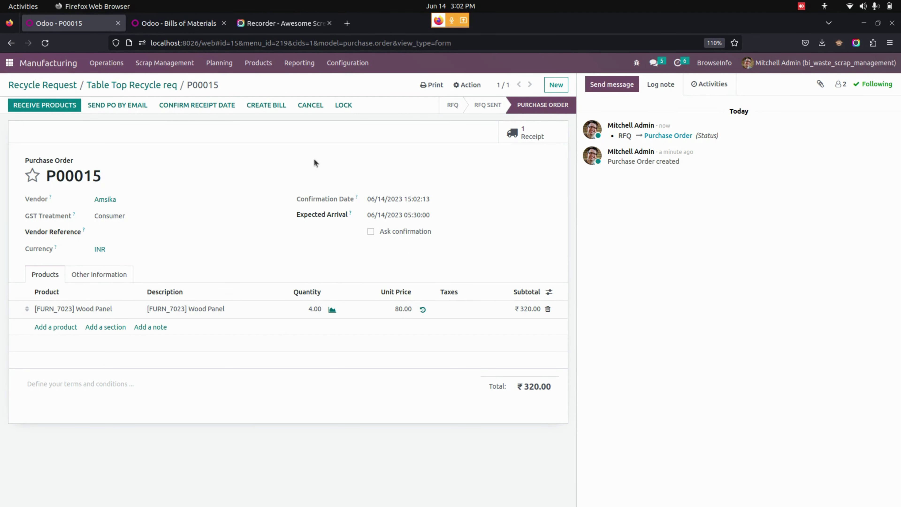
{"action": "left_click", "coordinate": [137, 90]}
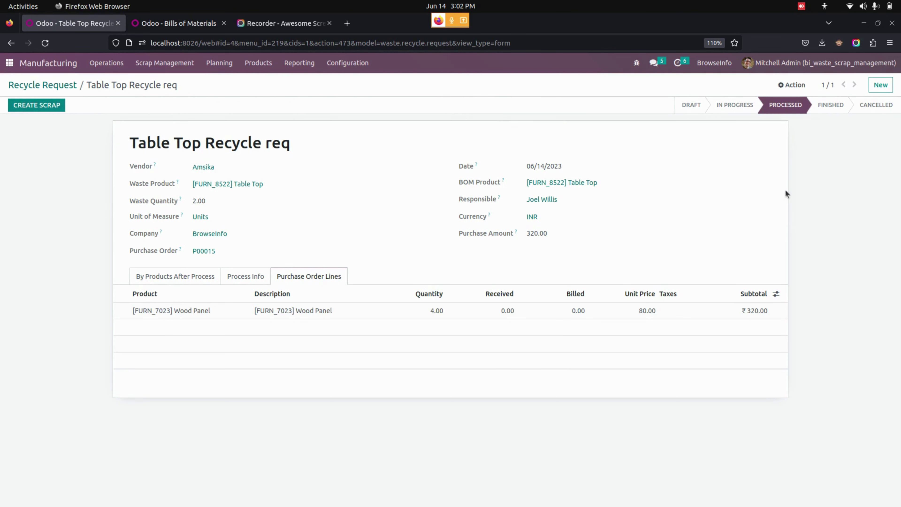
{"action": "left_click", "coordinate": [208, 253]}
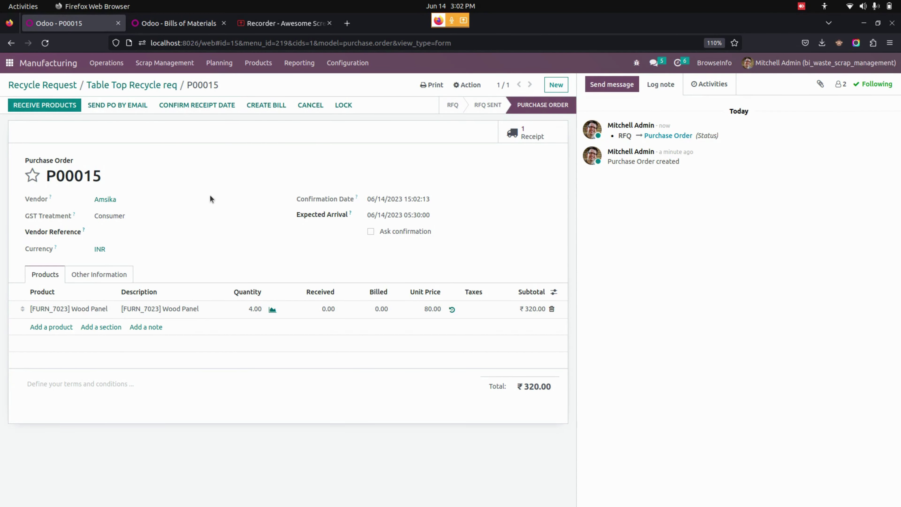
{"action": "left_click", "coordinate": [67, 109]}
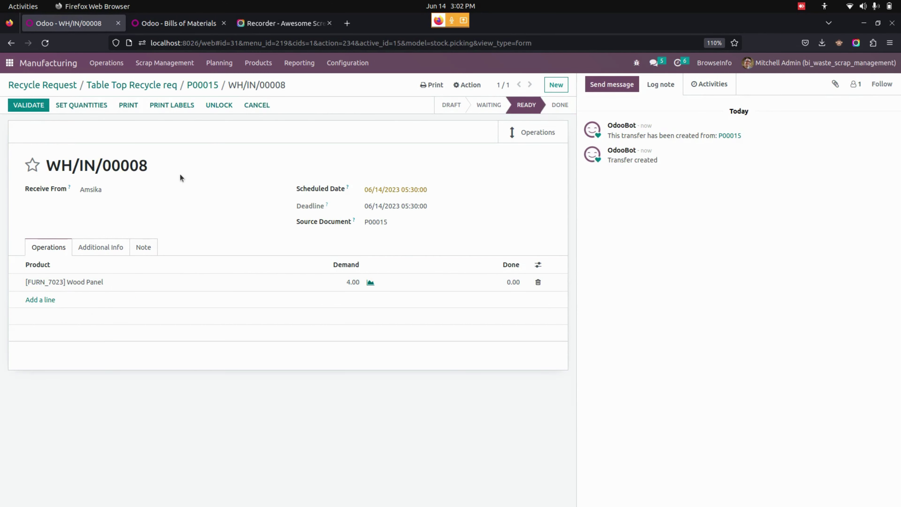
{"action": "left_click", "coordinate": [29, 104]}
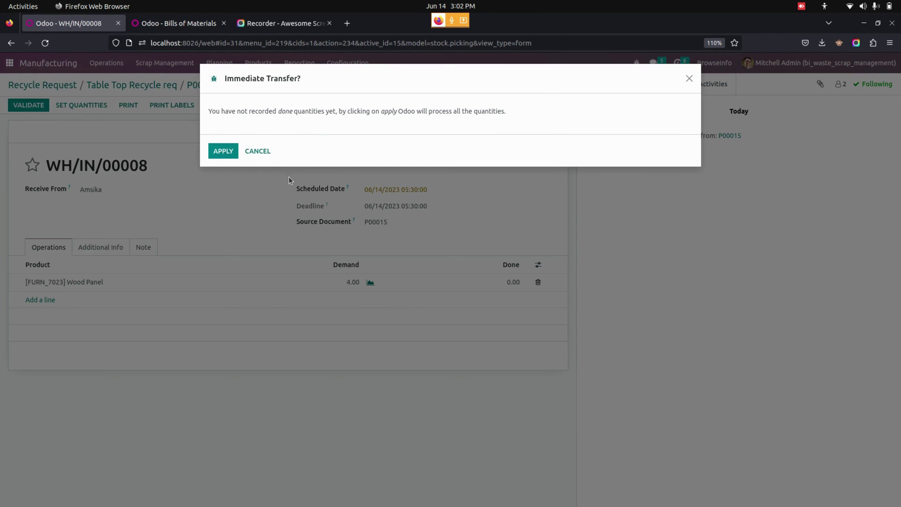
{"action": "left_click", "coordinate": [223, 151]}
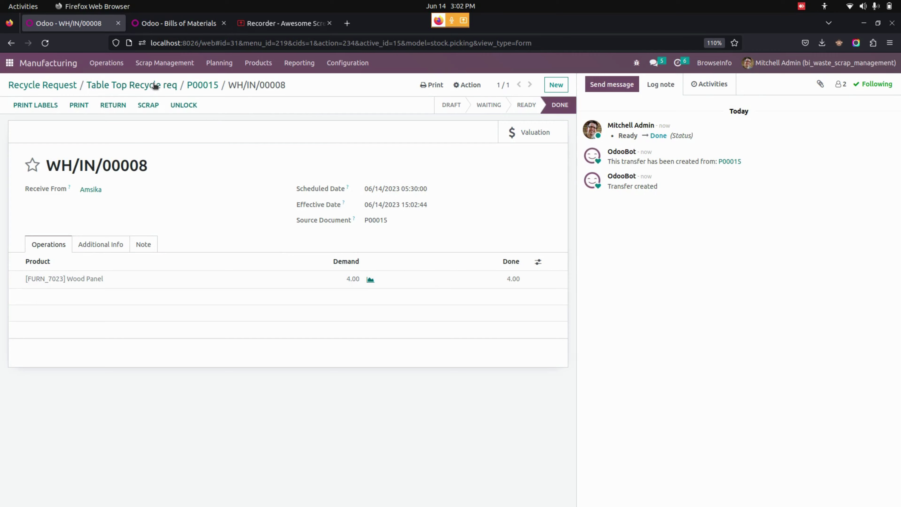
{"action": "left_click", "coordinate": [155, 86]}
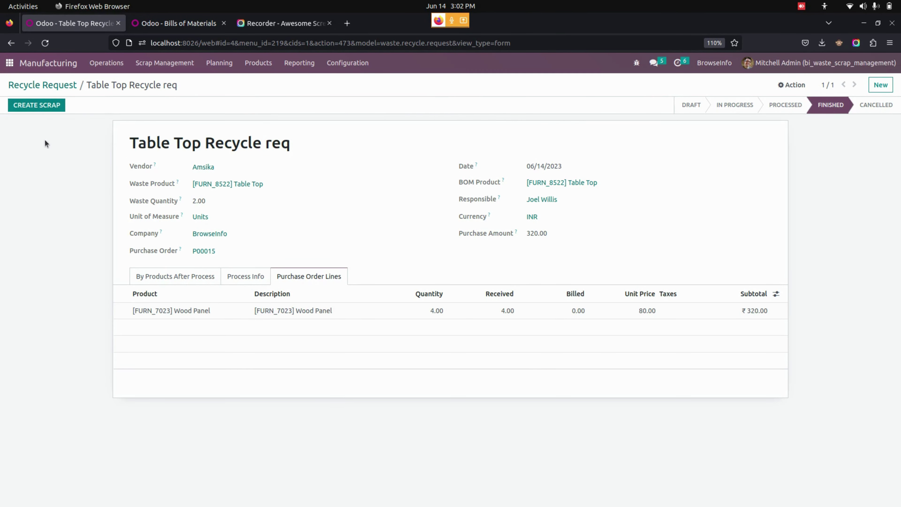
Scrap 2 Wood Panel units, reason 'Waste Material', into the Recycle Location scrap location.
{"action": "left_click", "coordinate": [35, 105]}
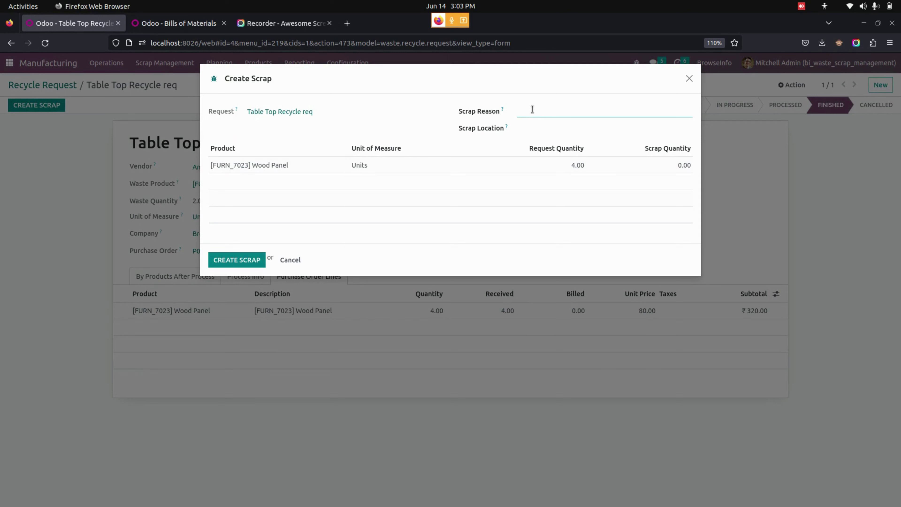
{"action": "type", "text": "aste Material"}
{"action": "left_click", "coordinate": [559, 128]}
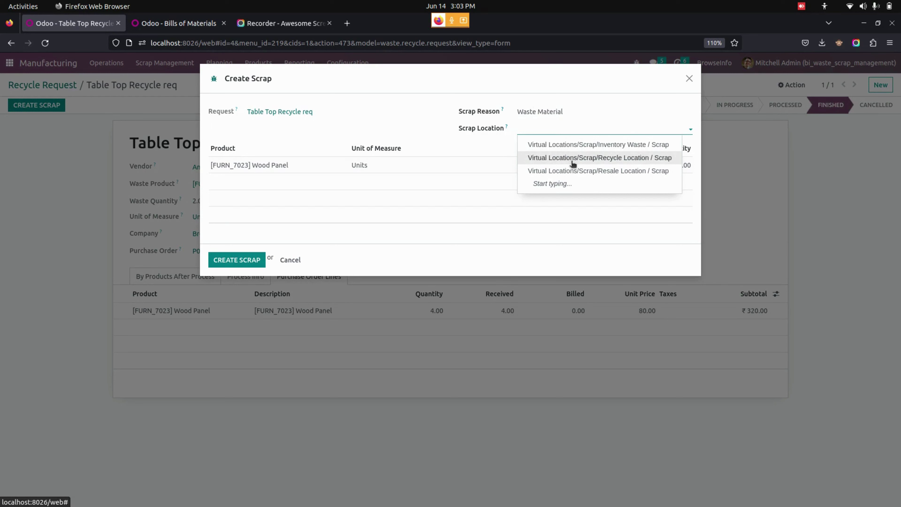
{"action": "left_click", "coordinate": [607, 159]}
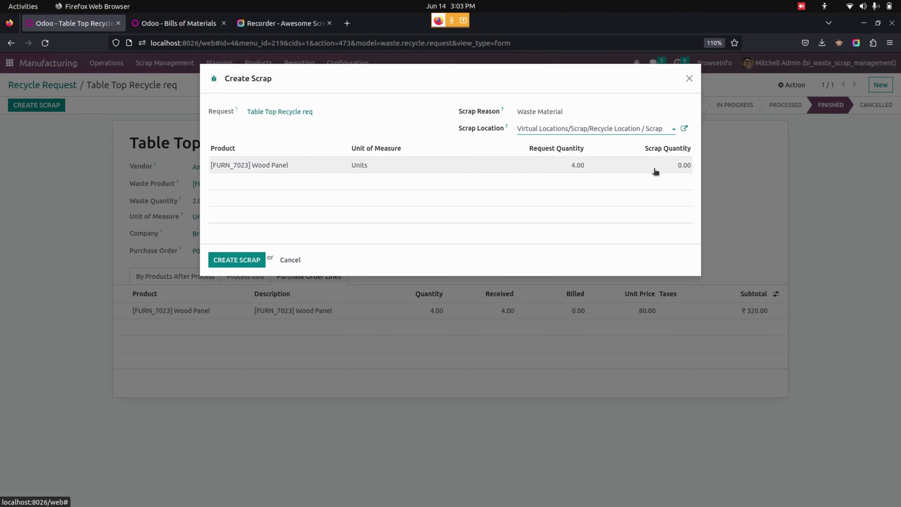
{"action": "left_click", "coordinate": [666, 165]}
{"action": "type", "text": "2"}
{"action": "left_click", "coordinate": [240, 261]}
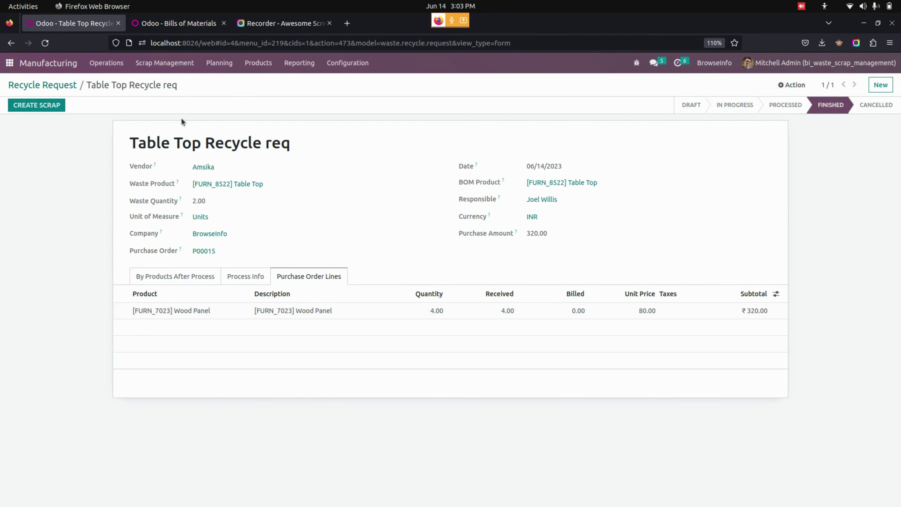
{"action": "left_click", "coordinate": [179, 63]}
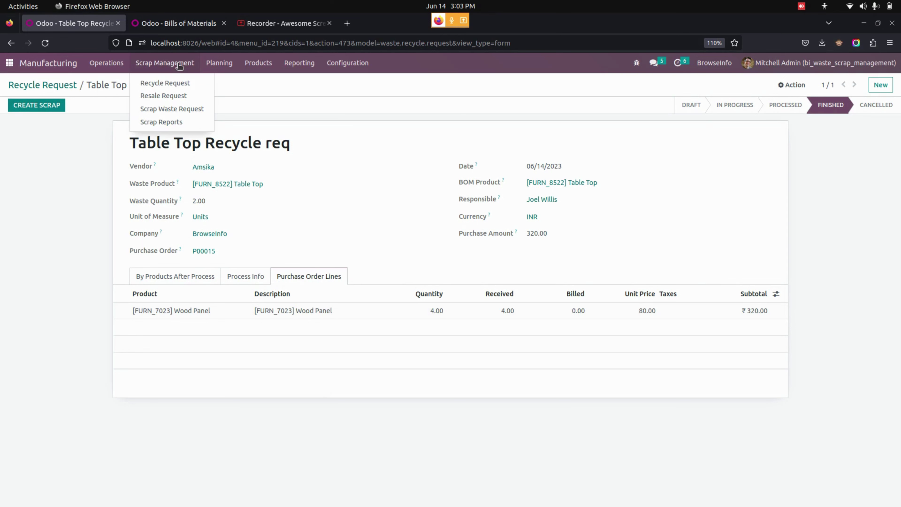
Open the Scrap Waste Request list showing the new draft 2.00 Wood Panel scrap.
{"action": "left_click", "coordinate": [179, 110]}
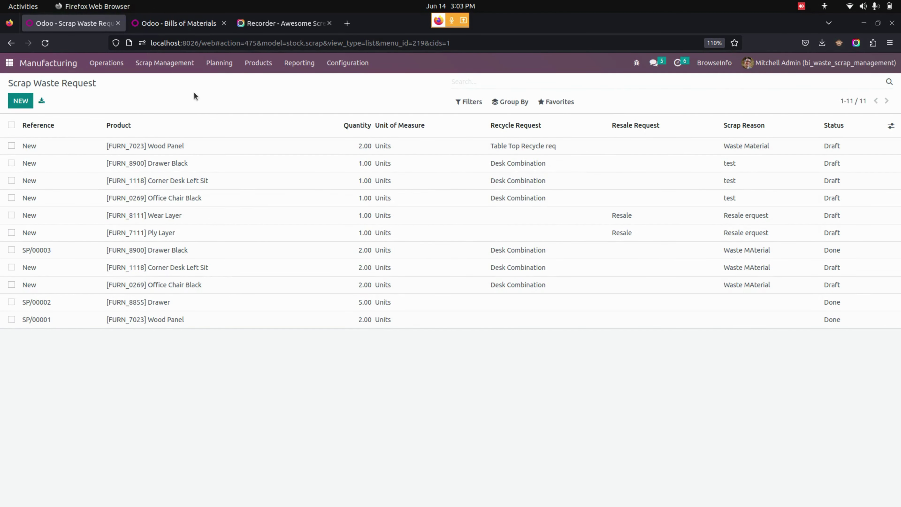
{"action": "left_click", "coordinate": [180, 72]}
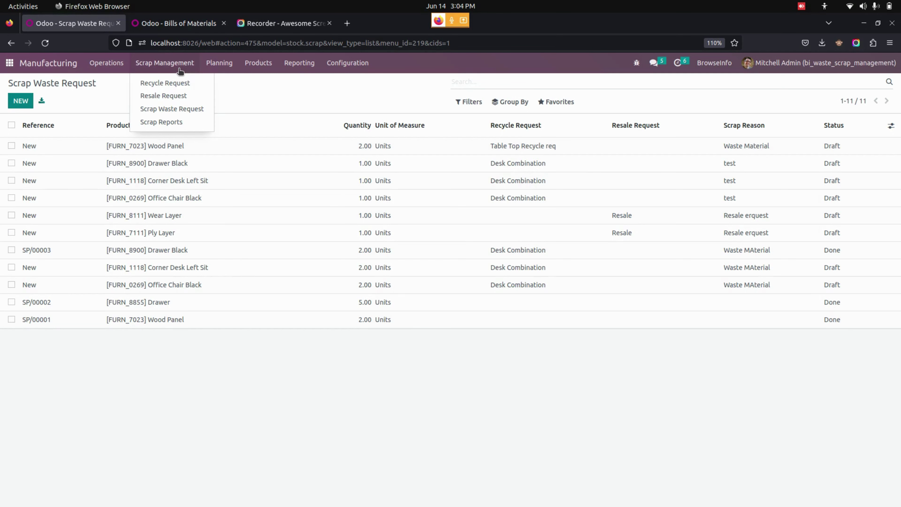
Start a resale request titled 'Resale Req - Table' and create a new customer for it.
{"action": "left_click", "coordinate": [180, 97]}
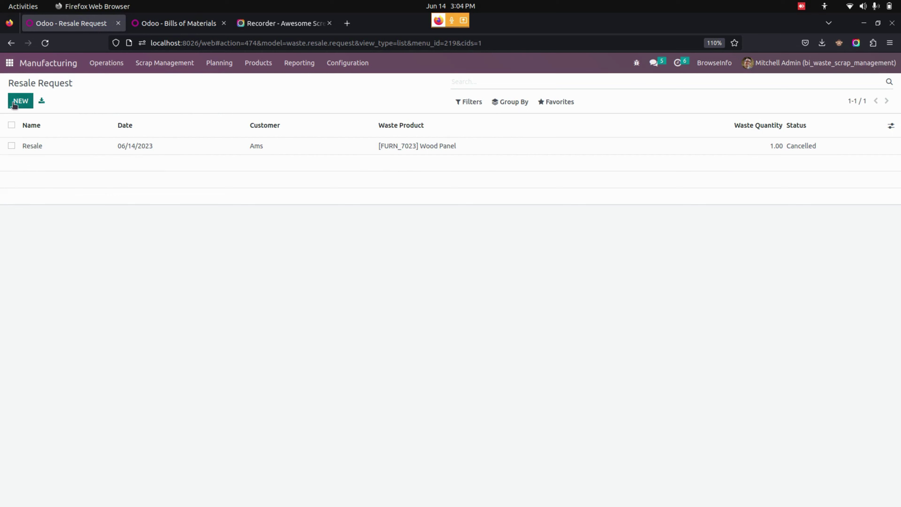
{"action": "left_click", "coordinate": [22, 103]}
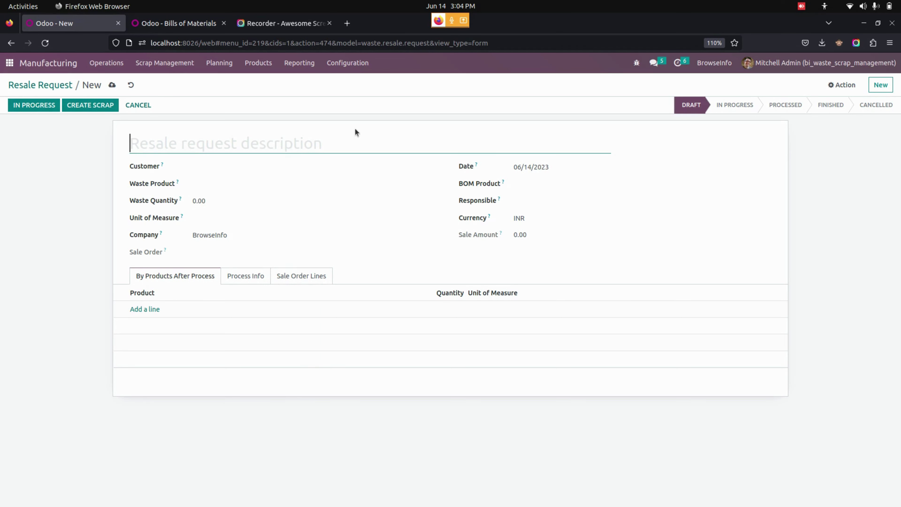
{"action": "type", "text": "E"}
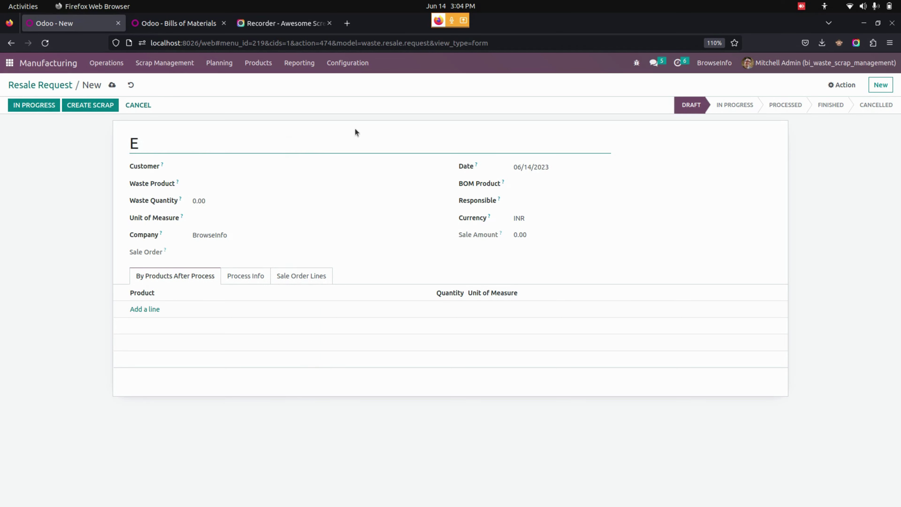
{"action": "key", "text": "BackSpace"}
{"action": "type", "text": "Resale R"}
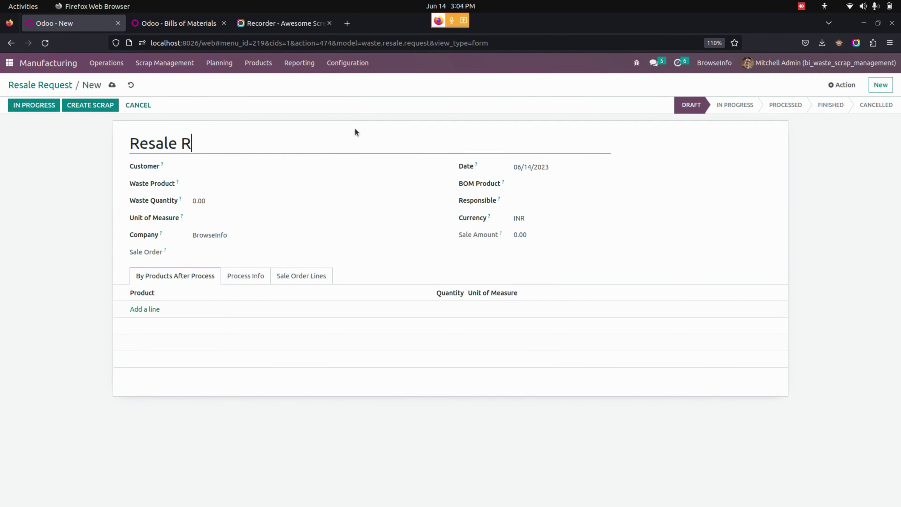
{"action": "type", "text": "eq - Tab"}
{"action": "type", "text": "le"}
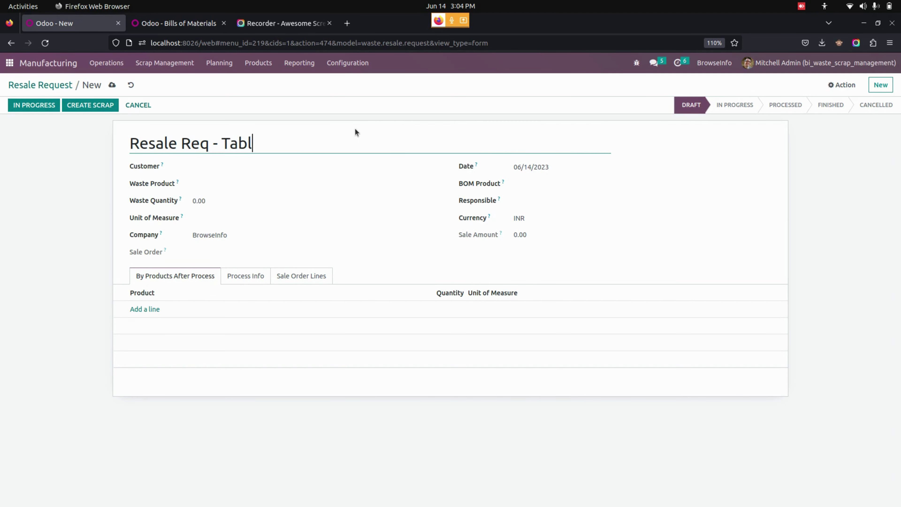
{"action": "left_click", "coordinate": [236, 169]}
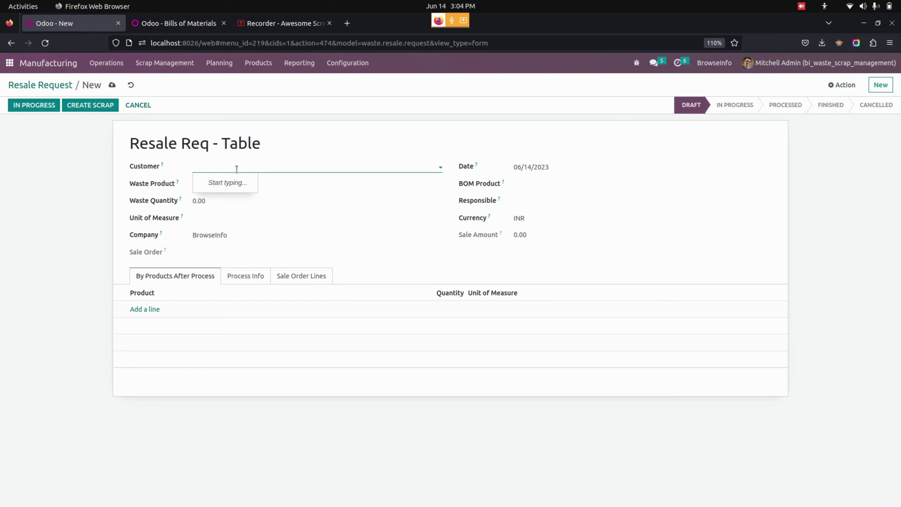
{"action": "type", "text": "Shirth"}
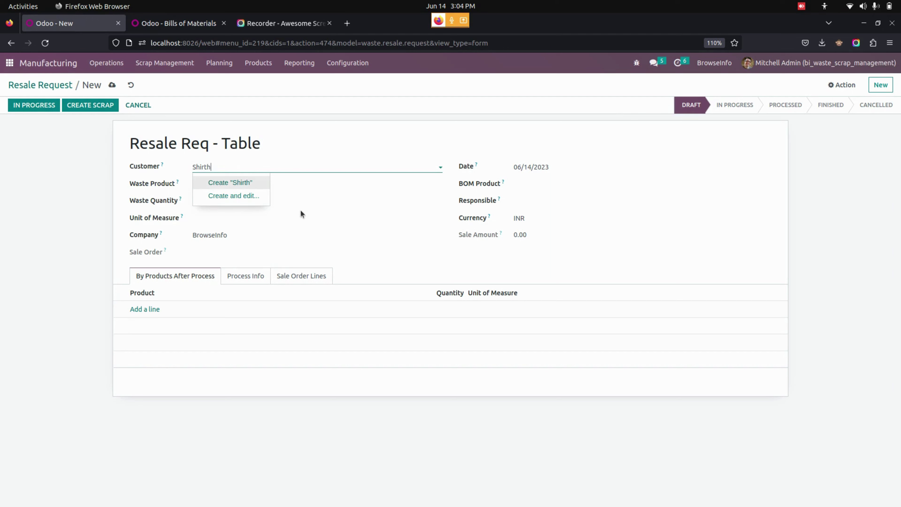
{"action": "left_click", "coordinate": [248, 186]}
Set the waste product to Table Top with waste quantity 2.
{"action": "left_click", "coordinate": [229, 184]}
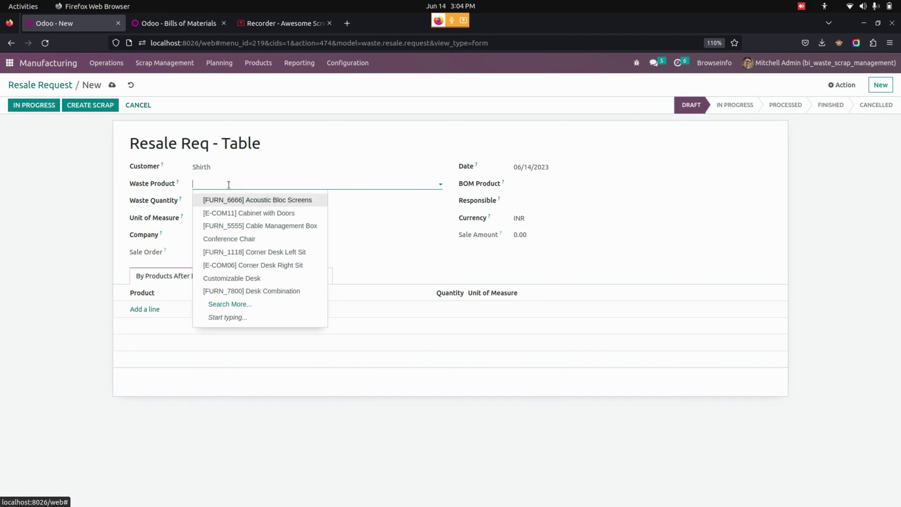
{"action": "type", "text": "tabl"}
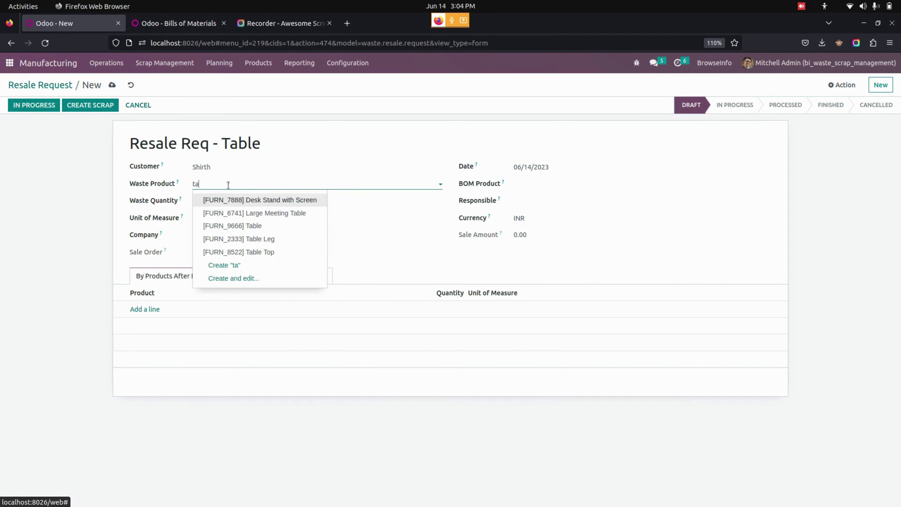
{"action": "left_click", "coordinate": [279, 237]}
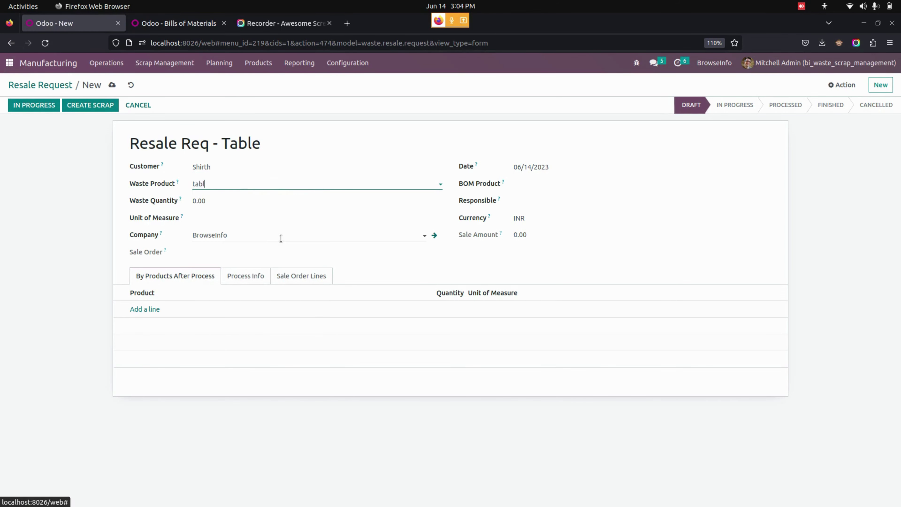
{"action": "left_click", "coordinate": [221, 198]}
{"action": "left_click_drag", "start_coordinate": [188, 200], "coordinate": [182, 199]}
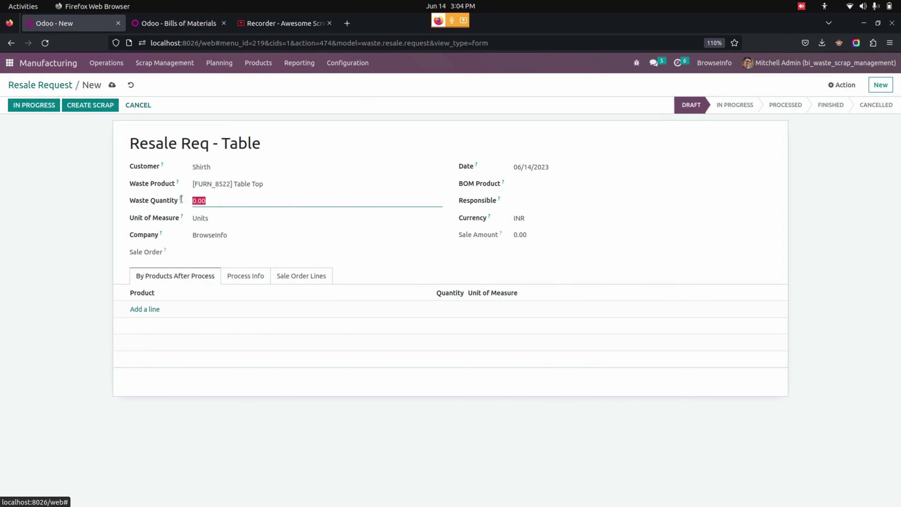
{"action": "type", "text": "2"}
{"action": "left_click", "coordinate": [47, 200]}
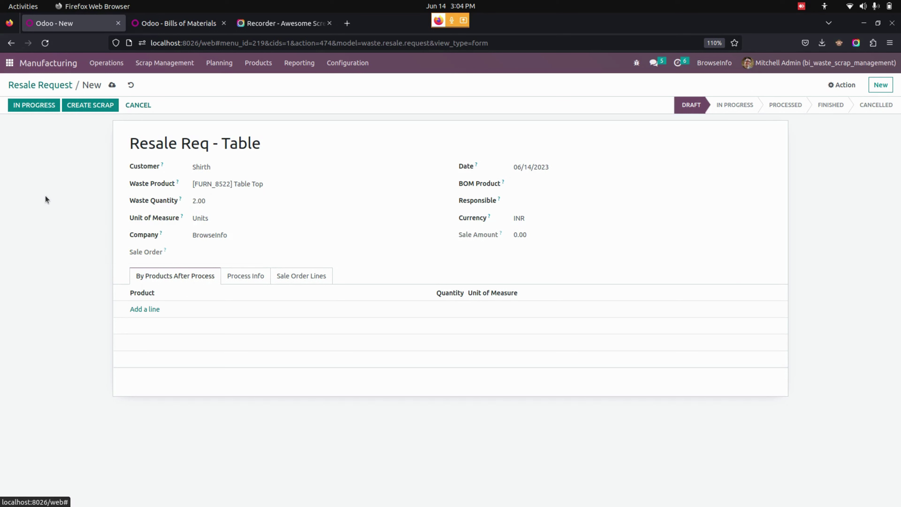
Choose Table Top as the BOM product and assign a responsible person.
{"action": "left_click", "coordinate": [562, 181]}
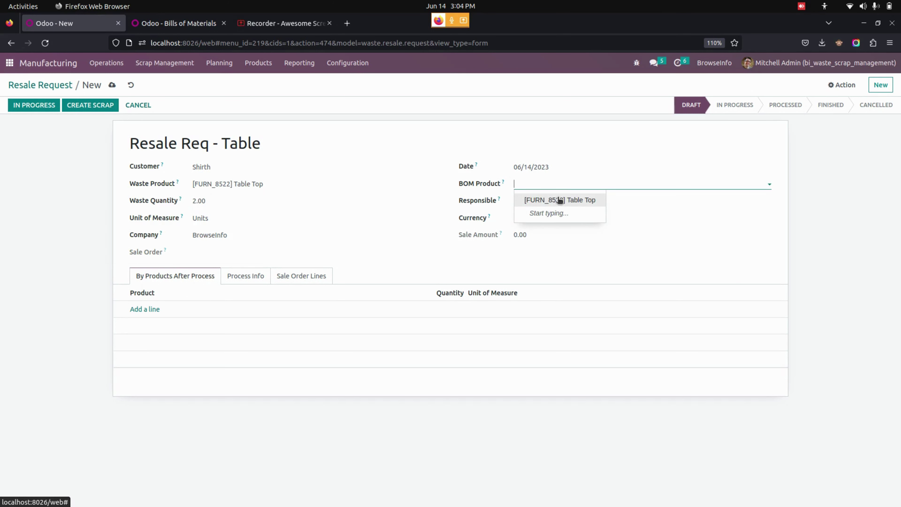
{"action": "left_click", "coordinate": [560, 200]}
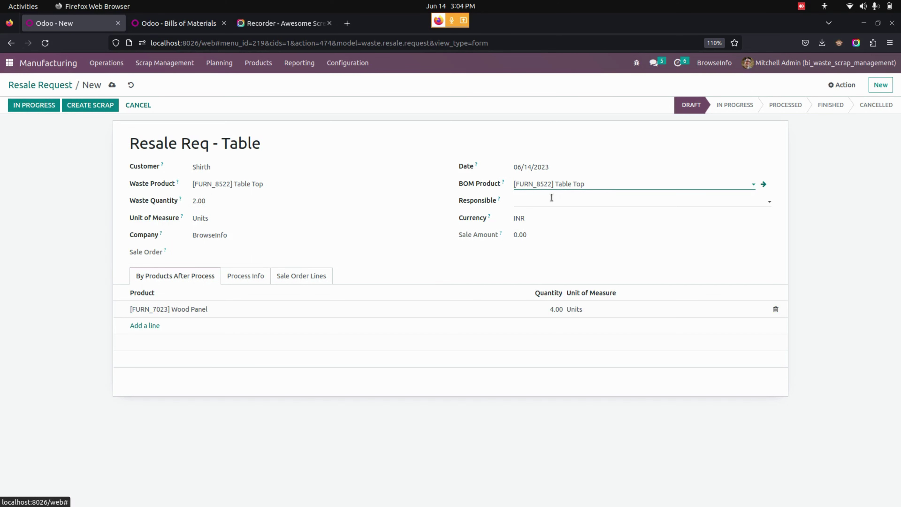
{"action": "left_click", "coordinate": [551, 197]}
{"action": "left_click", "coordinate": [534, 230]}
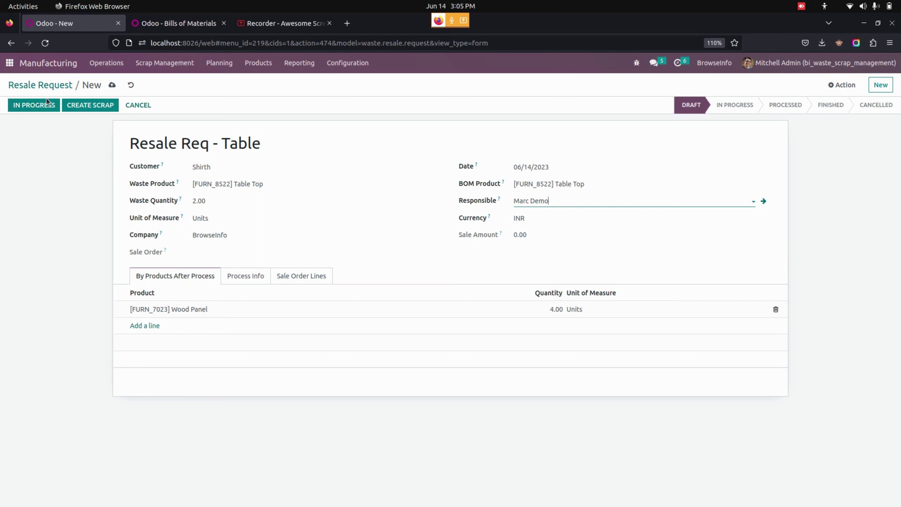
Put the resale request In Progress and confirm its sales order S00026.
{"action": "left_click", "coordinate": [45, 106]}
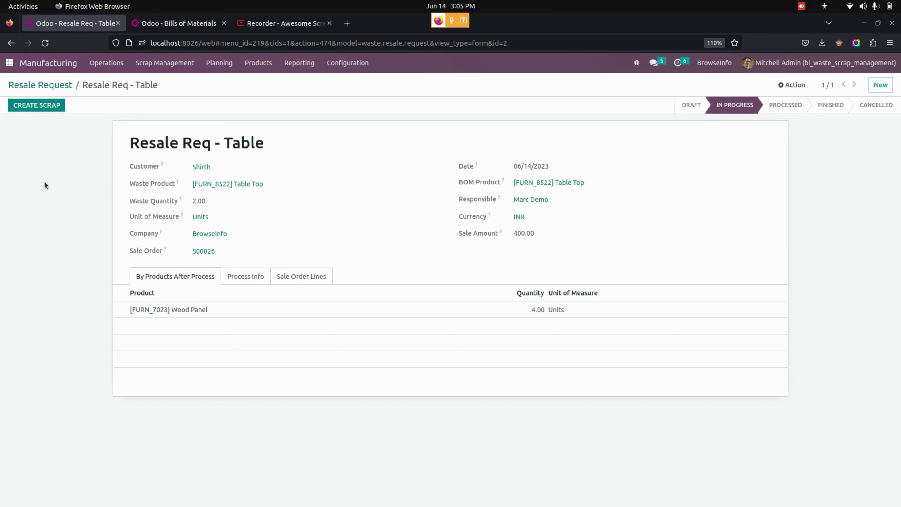
{"action": "left_click", "coordinate": [203, 251]}
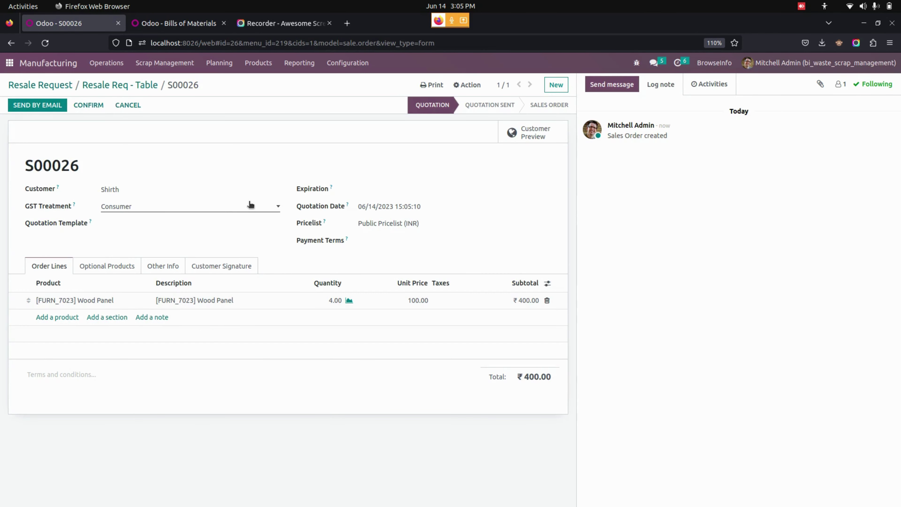
{"action": "left_click", "coordinate": [95, 105]}
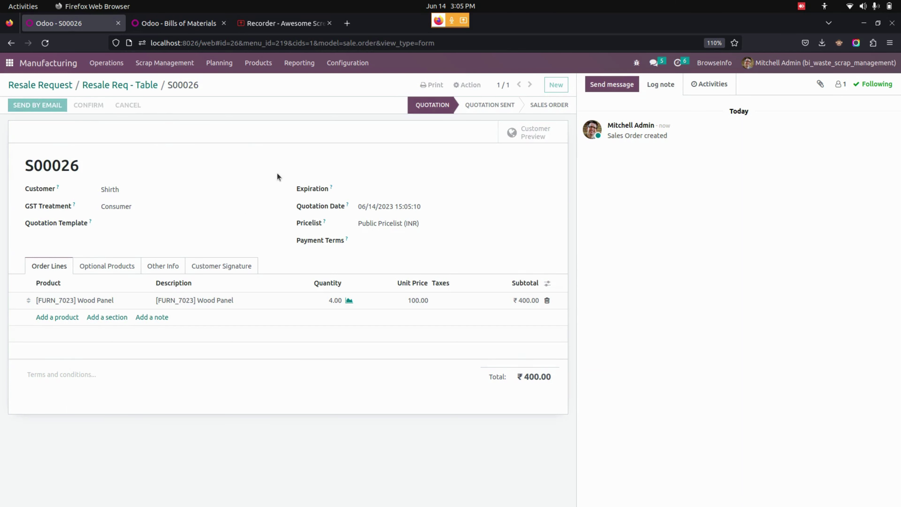
{"action": "left_click", "coordinate": [132, 85]}
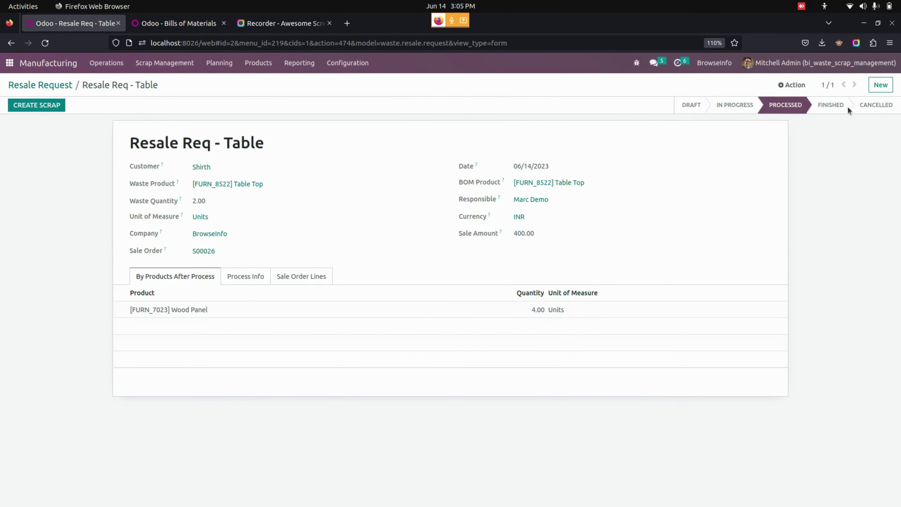
Validate S00026's delivery of 4.00 Wood Panel with an immediate transfer.
{"action": "left_click", "coordinate": [206, 252]}
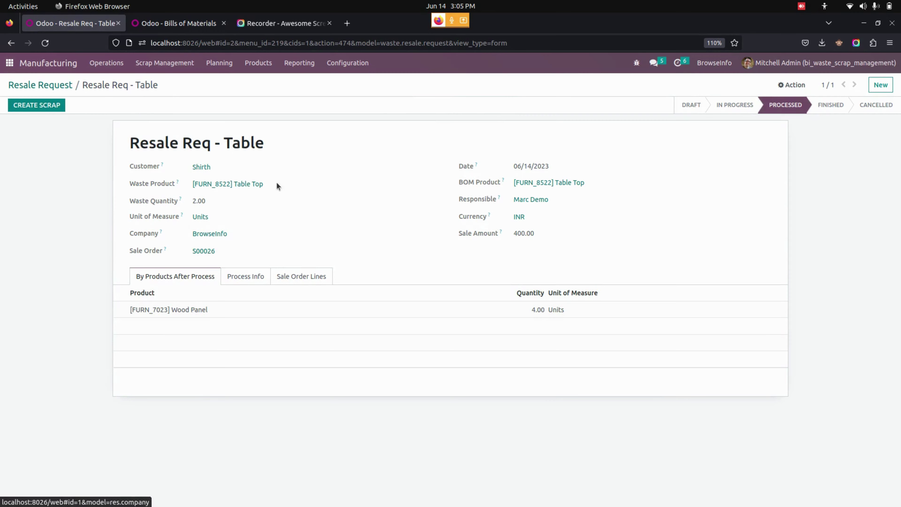
{"action": "left_click", "coordinate": [459, 133]}
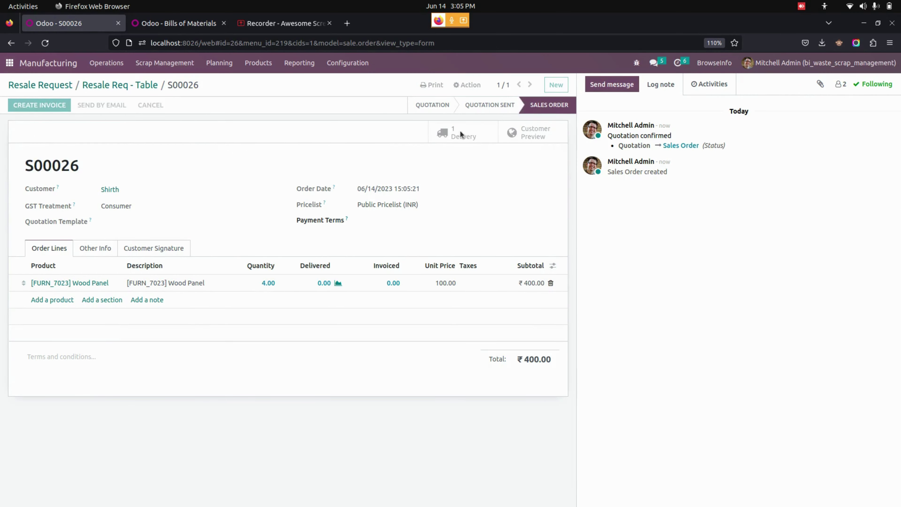
{"action": "left_click", "coordinate": [26, 108]}
{"action": "left_click", "coordinate": [231, 153]}
{"action": "left_click", "coordinate": [171, 86]}
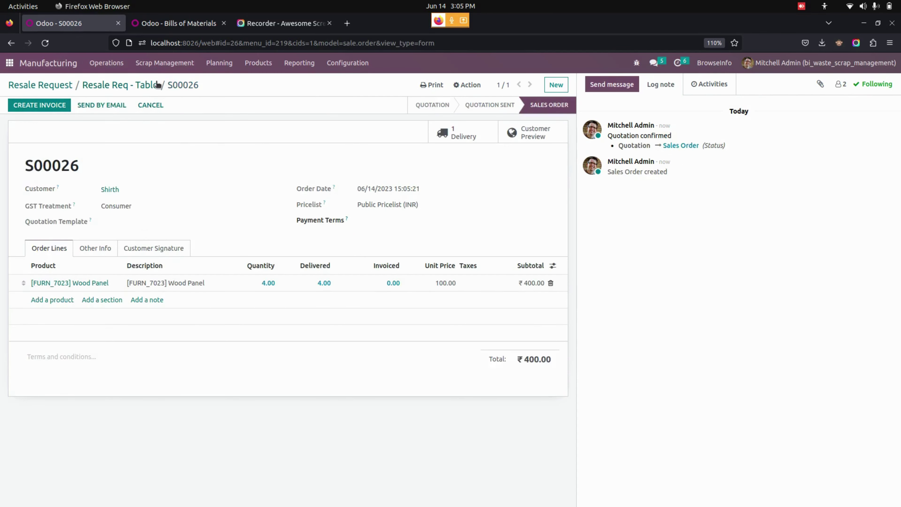
{"action": "left_click", "coordinate": [120, 85]}
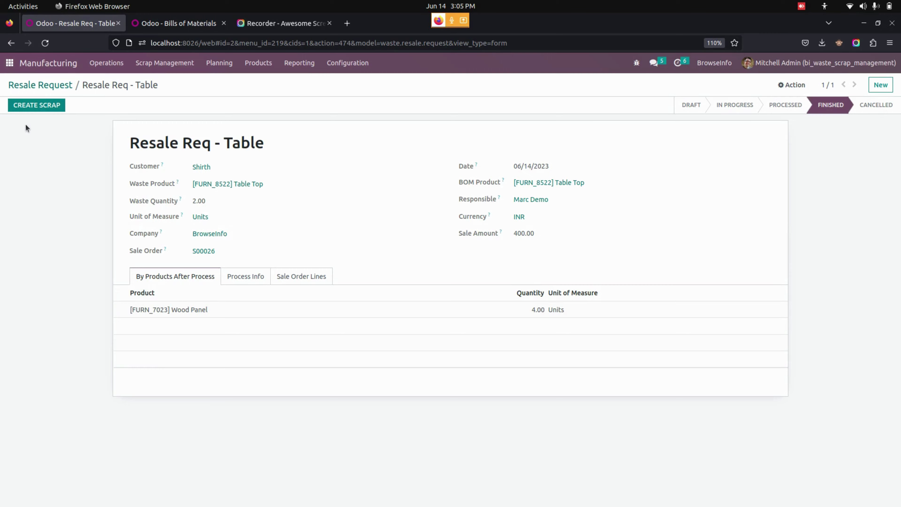
Scrap all 4 Wood Panel units, reason 'Remaining prod', to Virtual Locations/Scrap/Resale Location.
{"action": "left_click", "coordinate": [57, 106]}
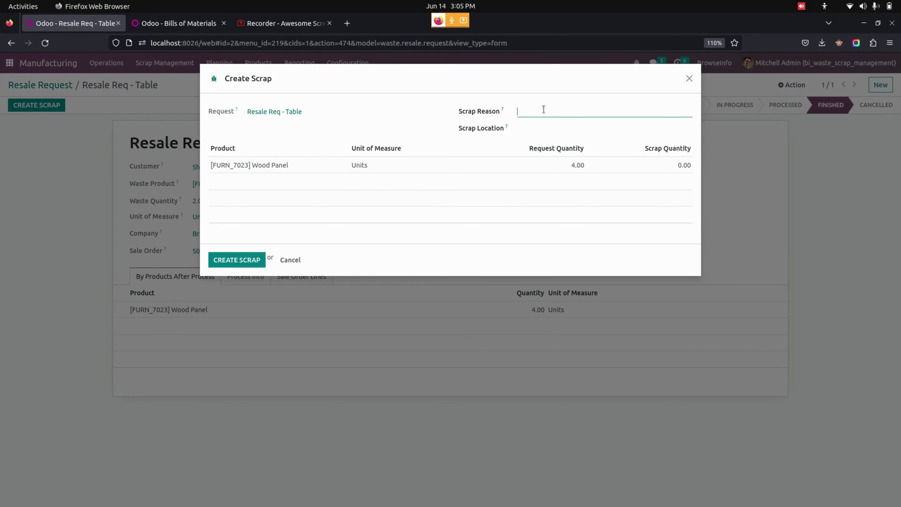
{"action": "type", "text": "W"}
{"action": "type", "text": "Remainin"}
{"action": "type", "text": "g "}
{"action": "type", "text": "prod"}
{"action": "left_click", "coordinate": [674, 165]}
{"action": "type", "text": "4"}
{"action": "key", "text": "Tab"}
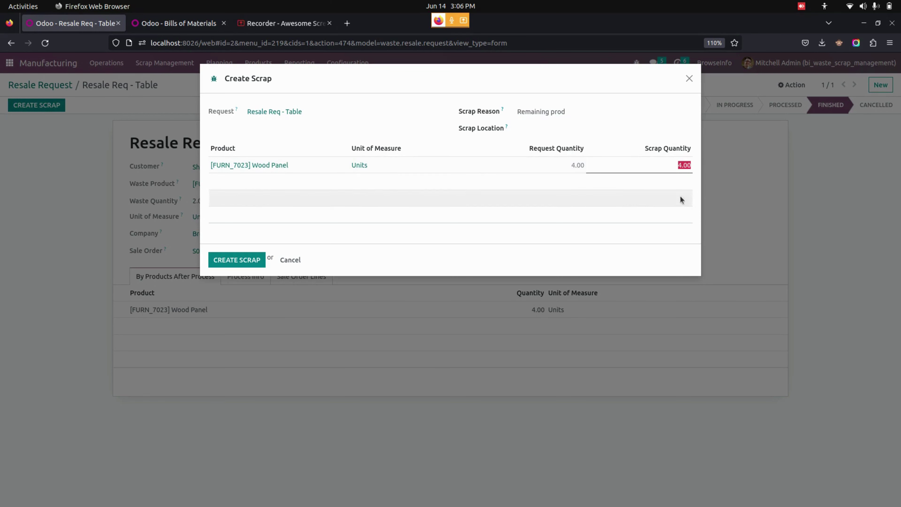
{"action": "left_click", "coordinate": [571, 133]}
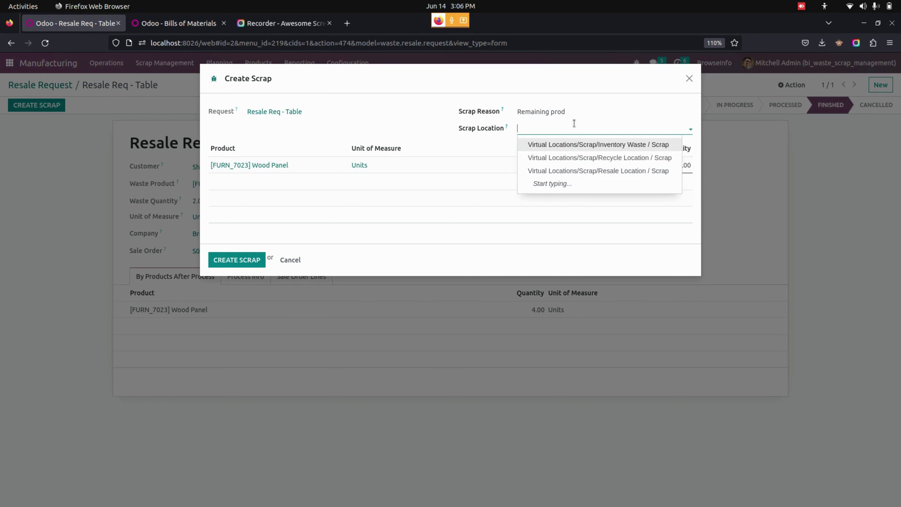
{"action": "left_click", "coordinate": [619, 171]}
{"action": "left_click", "coordinate": [253, 259]}
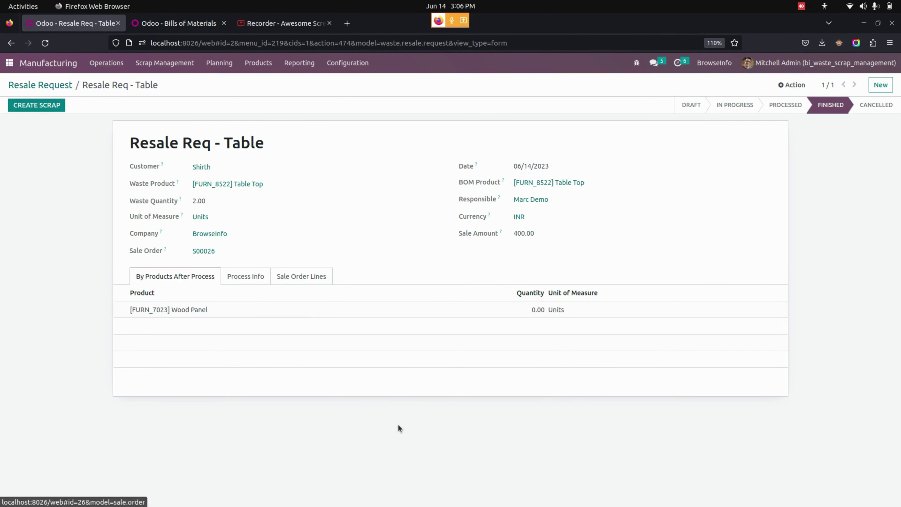
{"action": "left_click", "coordinate": [181, 64]}
Open the existing Resale request from the resale request list and duplicate it.
{"action": "left_click", "coordinate": [181, 109]}
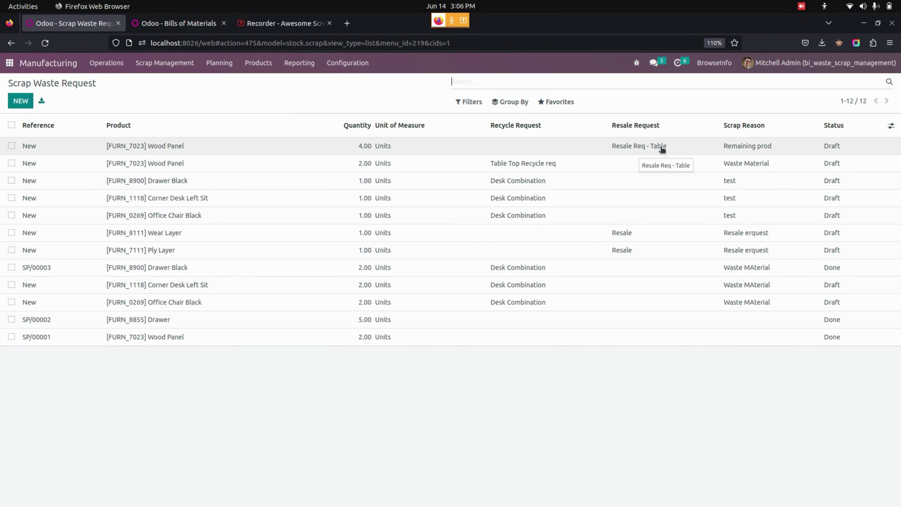
{"action": "left_click", "coordinate": [165, 63]}
{"action": "left_click", "coordinate": [179, 96]}
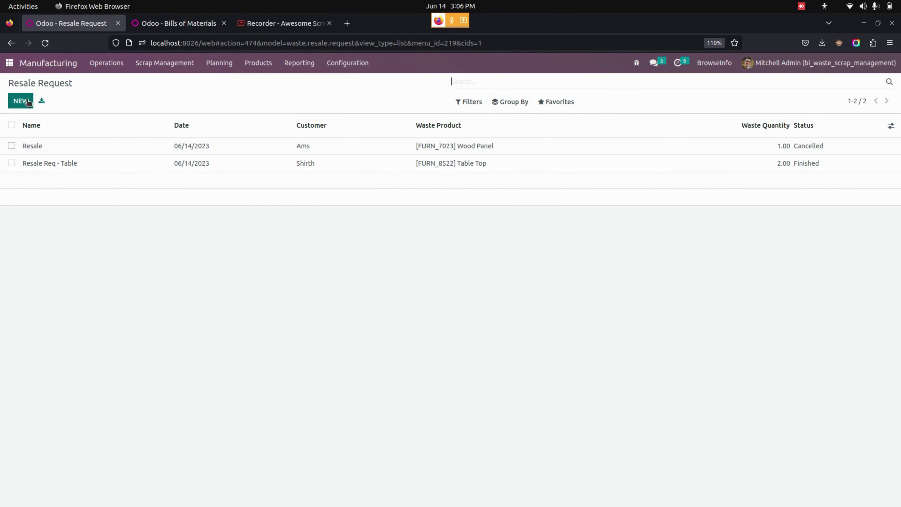
{"action": "left_click", "coordinate": [187, 147]}
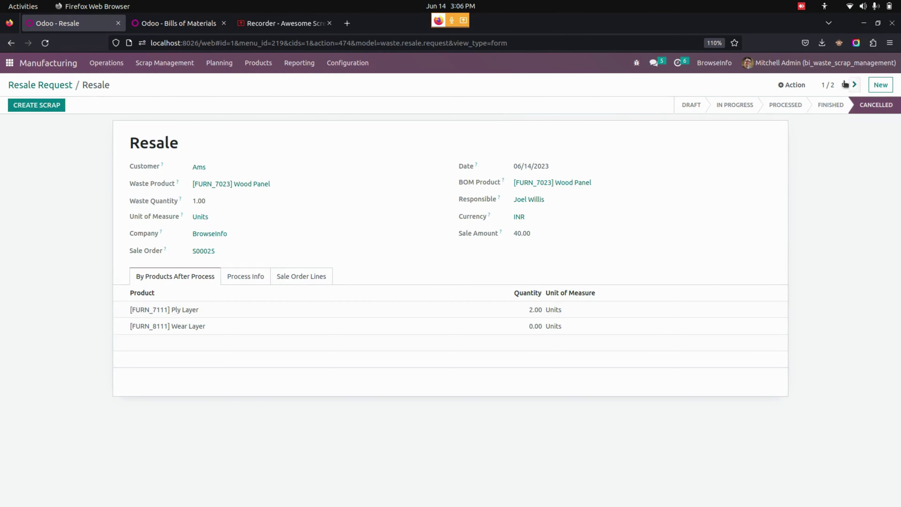
{"action": "left_click", "coordinate": [791, 84]}
{"action": "left_click", "coordinate": [795, 101]}
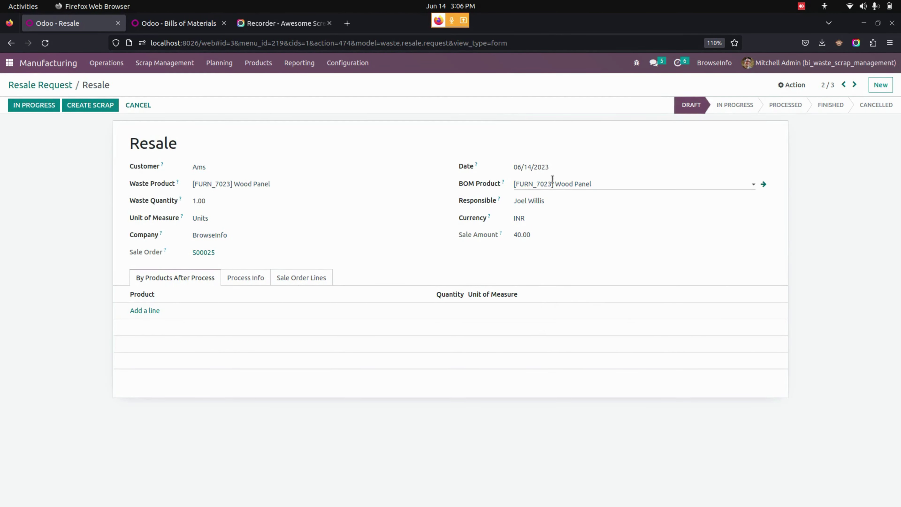
Set BOM product Wood Panel, put the copy In Progress, and cancel sale order S00027.
{"action": "left_click", "coordinate": [576, 182]}
{"action": "left_click", "coordinate": [585, 201]}
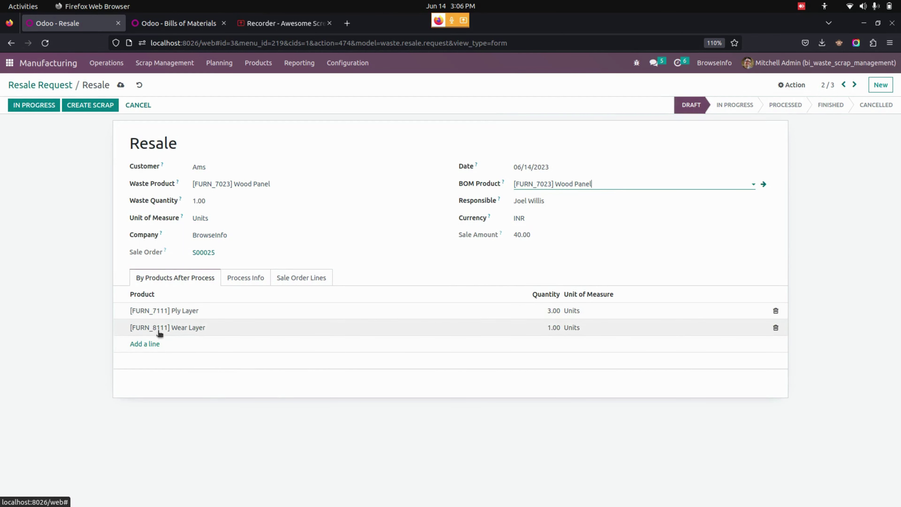
{"action": "left_click", "coordinate": [36, 105]}
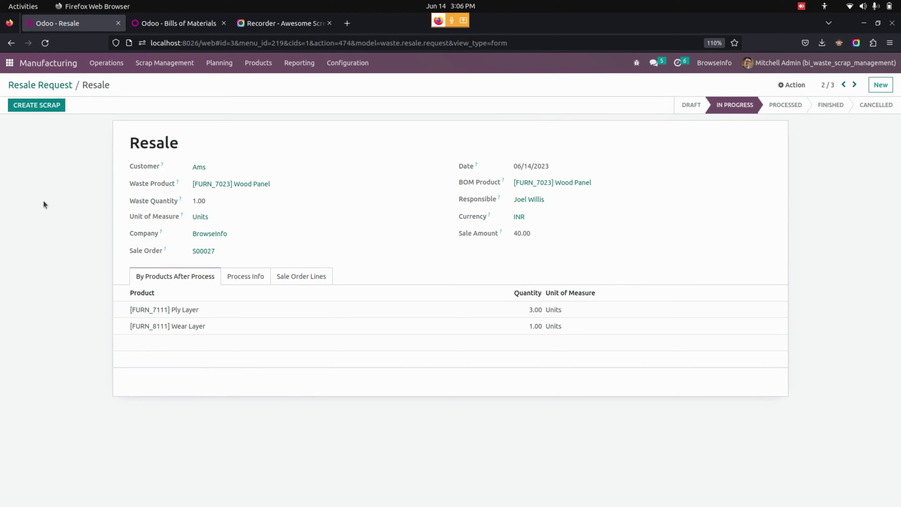
{"action": "left_click", "coordinate": [198, 252]}
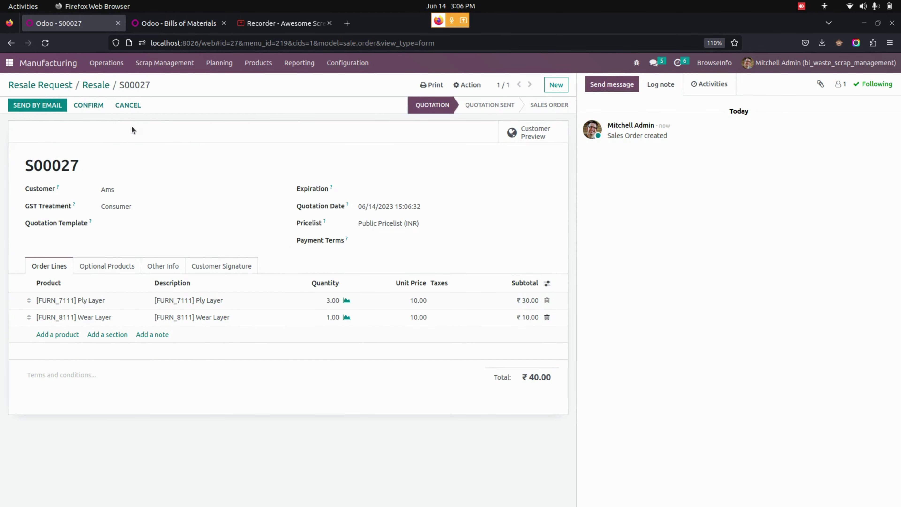
{"action": "left_click", "coordinate": [129, 105]}
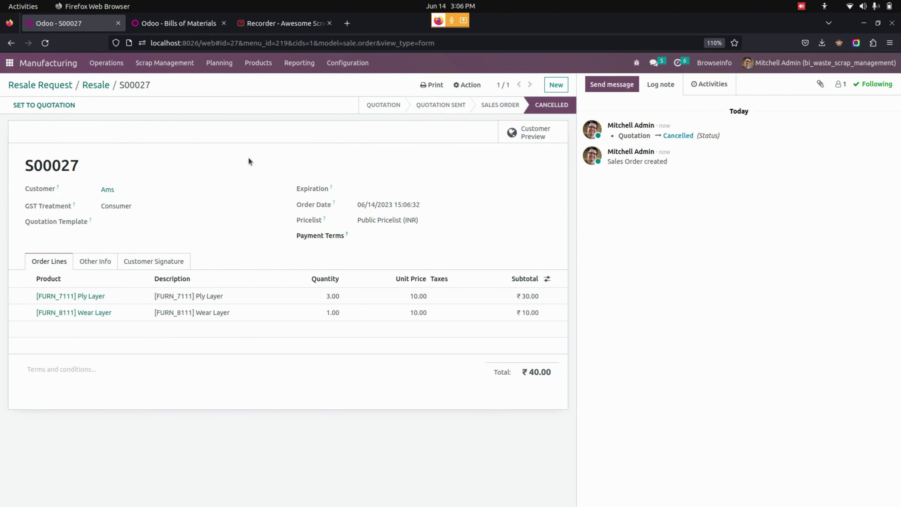
{"action": "left_click", "coordinate": [99, 86]}
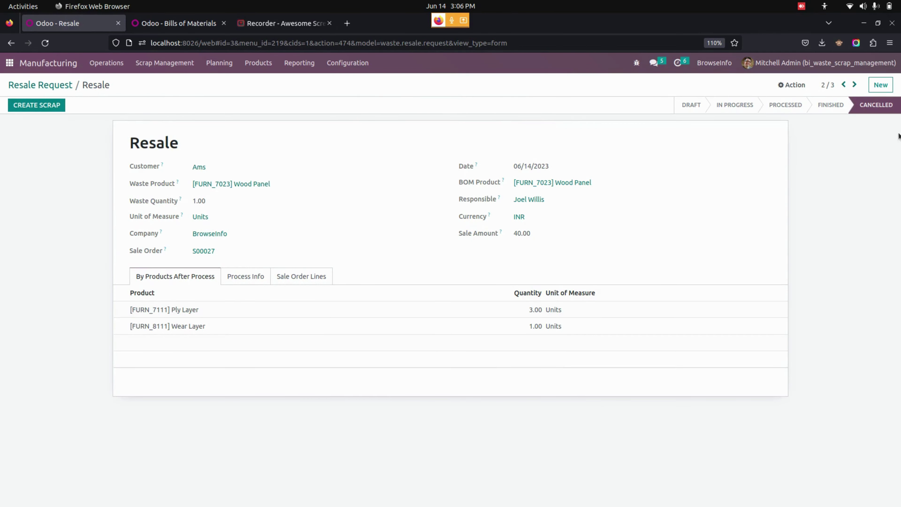
{"action": "left_click", "coordinate": [40, 85]}
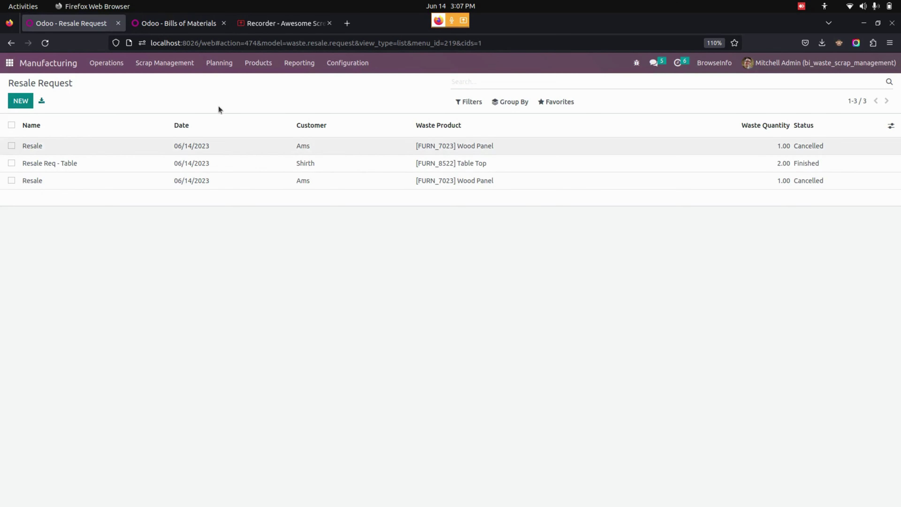
Print a Scrap Sale Report from Scrap Reports with start and end date 06/14/2023.
{"action": "left_click", "coordinate": [177, 63]}
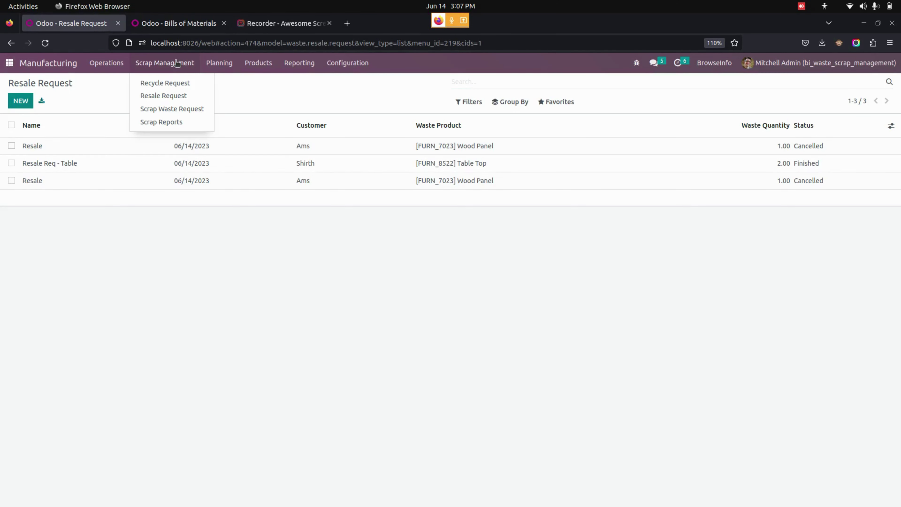
{"action": "left_click", "coordinate": [171, 122]}
{"action": "left_click", "coordinate": [294, 113]}
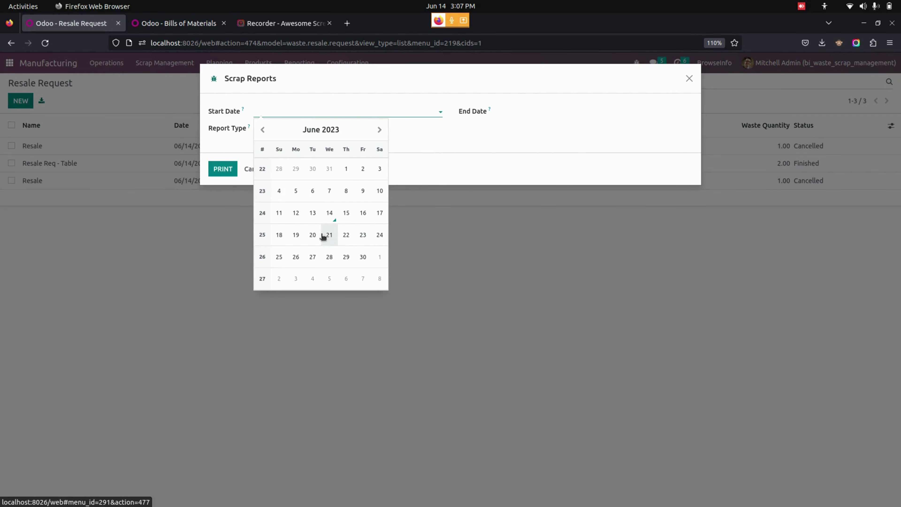
{"action": "left_click", "coordinate": [329, 213]}
{"action": "left_click", "coordinate": [539, 111]}
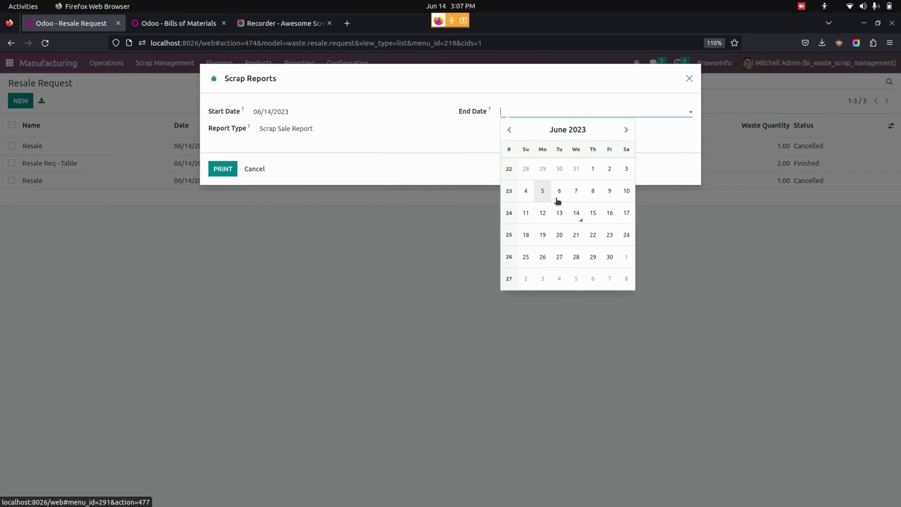
{"action": "left_click", "coordinate": [570, 216]}
{"action": "left_click", "coordinate": [312, 131]}
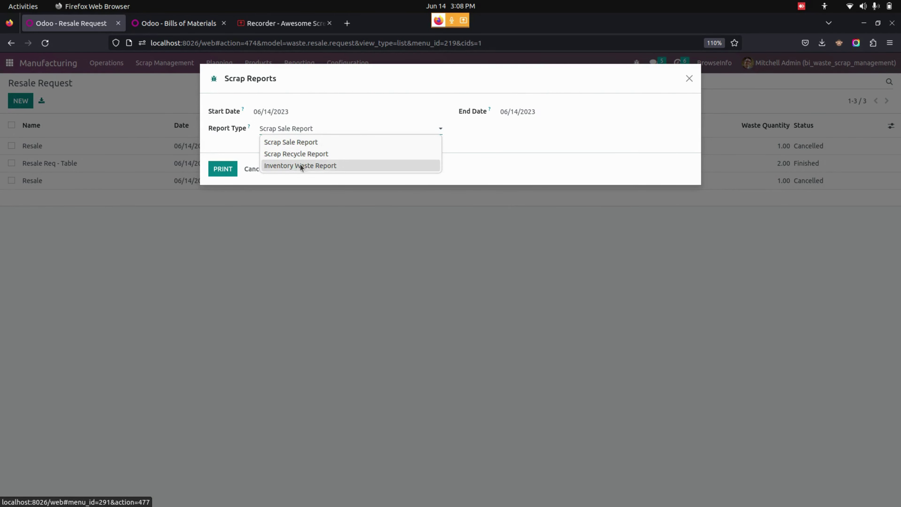
{"action": "left_click", "coordinate": [313, 141]}
{"action": "left_click", "coordinate": [223, 169]}
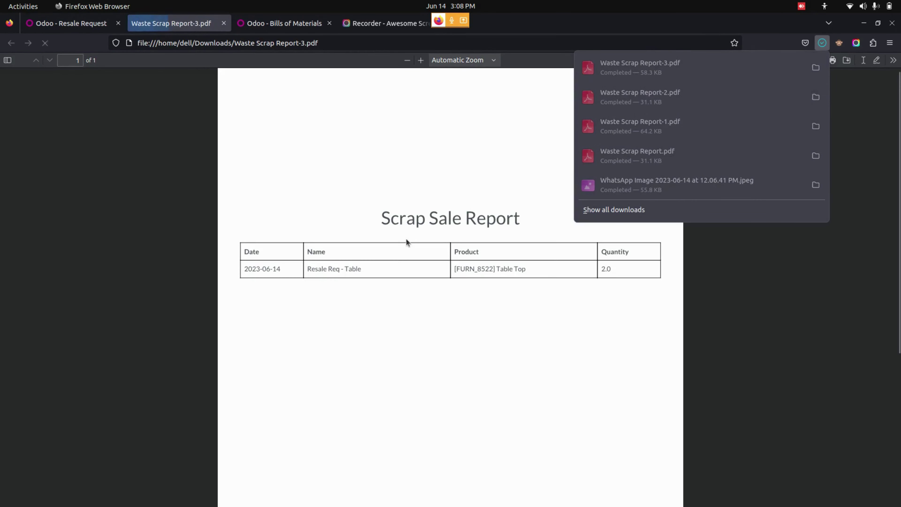
Review the downloaded Scrap Sale Report PDF, then return to the Odoo Scrap Reports form.
{"action": "left_click", "coordinate": [316, 290]}
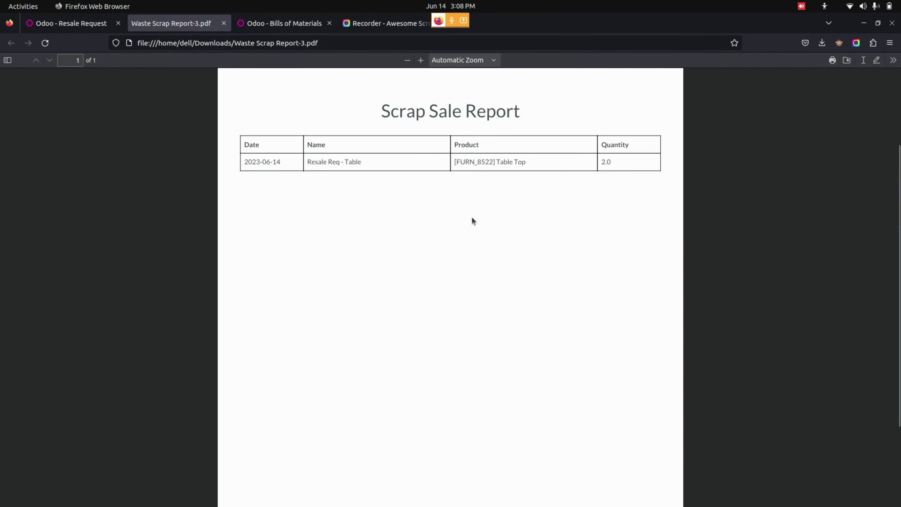
{"action": "scroll", "coordinate": [600, 233], "scroll_direction": "up", "scroll_amount": 3}
{"action": "key", "text": "ctrl+Page_Up"}
Print the Scrap Recycle Report, then go back to the Odoo Resale Request list.
{"action": "left_click", "coordinate": [368, 129]}
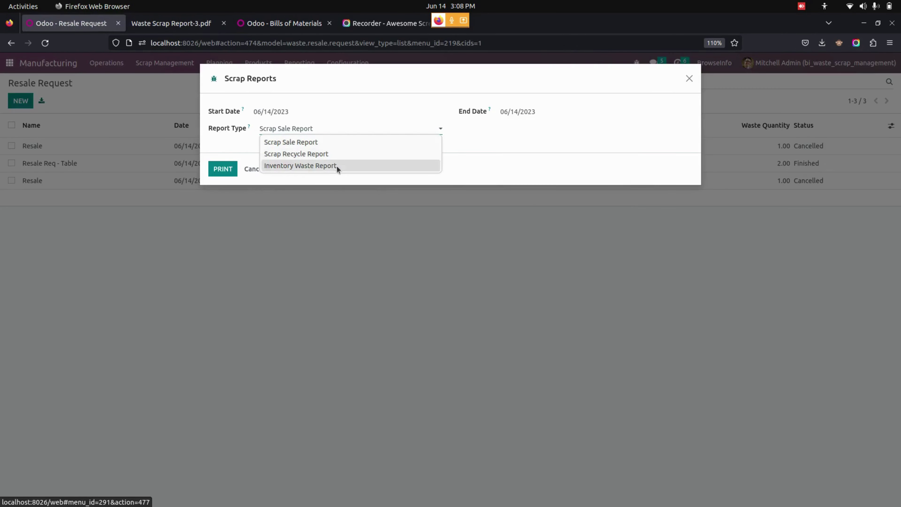
{"action": "left_click", "coordinate": [332, 155]}
{"action": "left_click", "coordinate": [215, 167]}
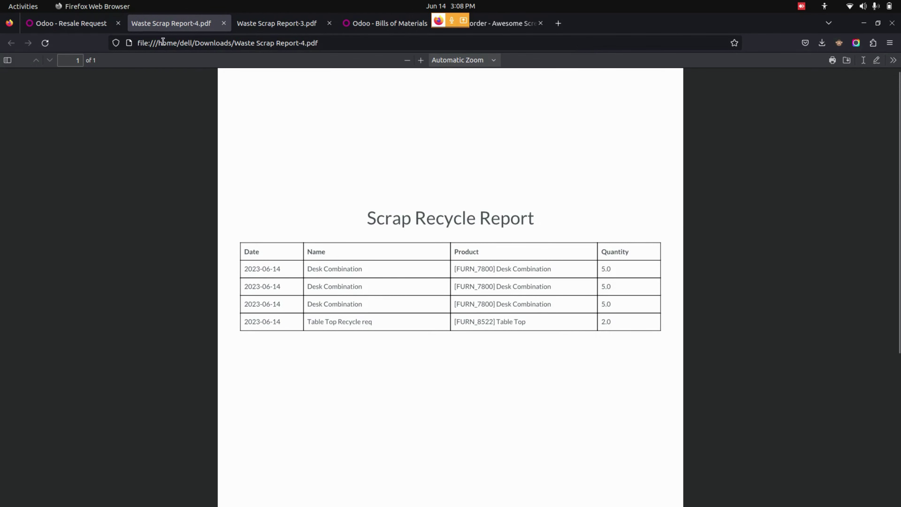
{"action": "left_click", "coordinate": [87, 23]}
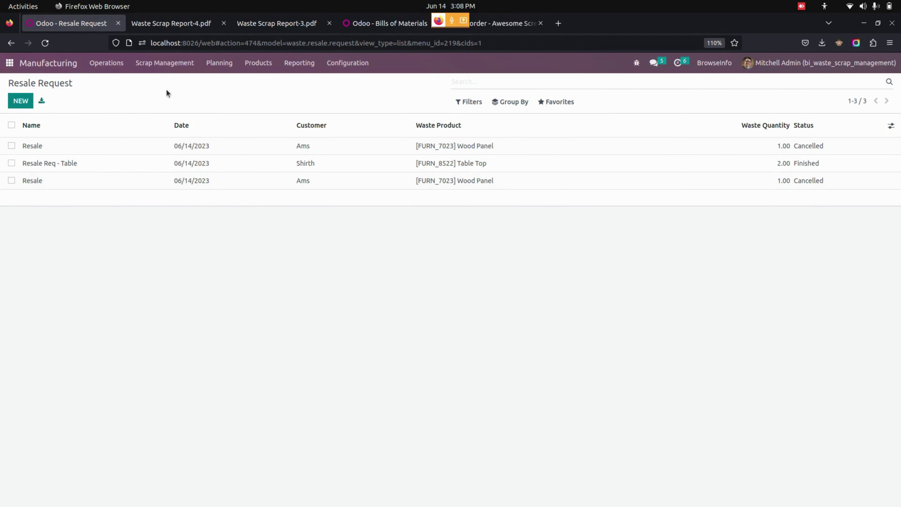
Print an Inventory Waste Report dated 06/14/2023 to 06/14/2023 from Scrap Reports.
{"action": "left_click", "coordinate": [171, 64]}
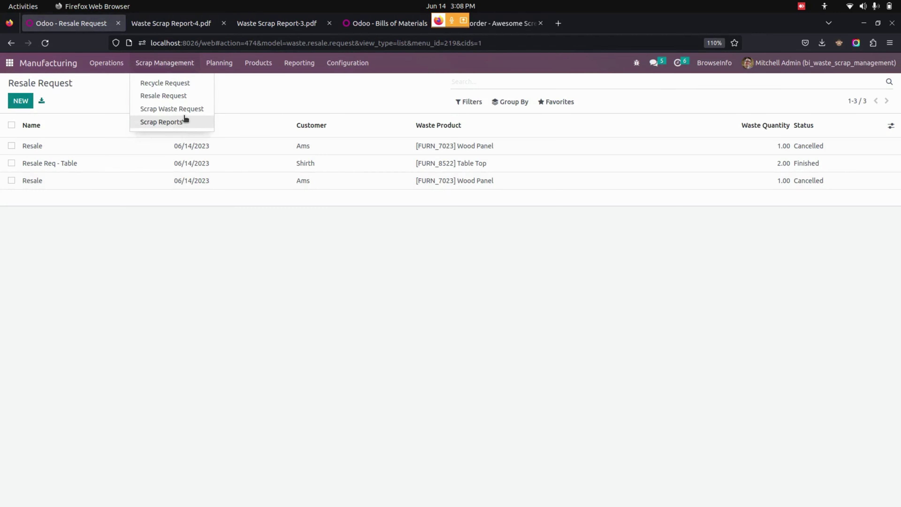
{"action": "left_click", "coordinate": [185, 120]}
{"action": "left_click", "coordinate": [295, 132]}
{"action": "left_click", "coordinate": [288, 165]}
{"action": "left_click", "coordinate": [306, 120]}
{"action": "left_click", "coordinate": [330, 214]}
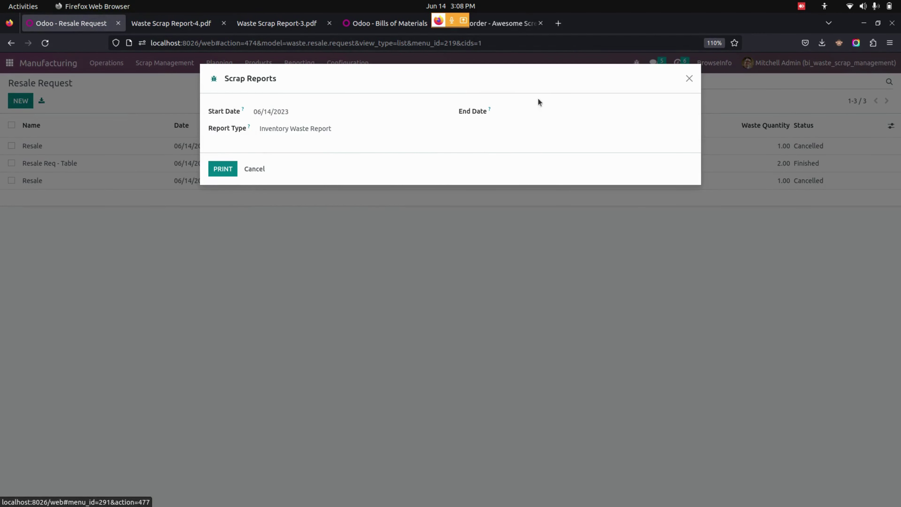
{"action": "left_click", "coordinate": [555, 111]}
{"action": "left_click", "coordinate": [576, 214]}
{"action": "left_click", "coordinate": [222, 169]}
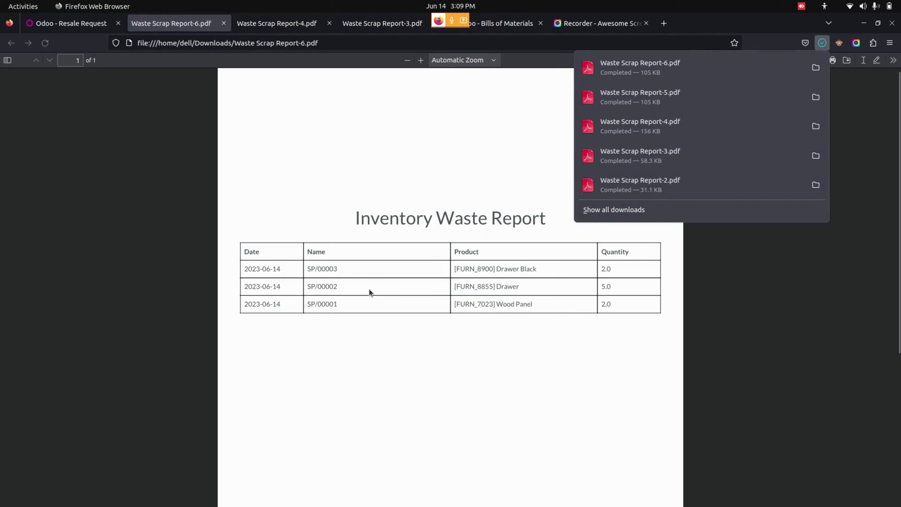
{"action": "left_click", "coordinate": [338, 292]}
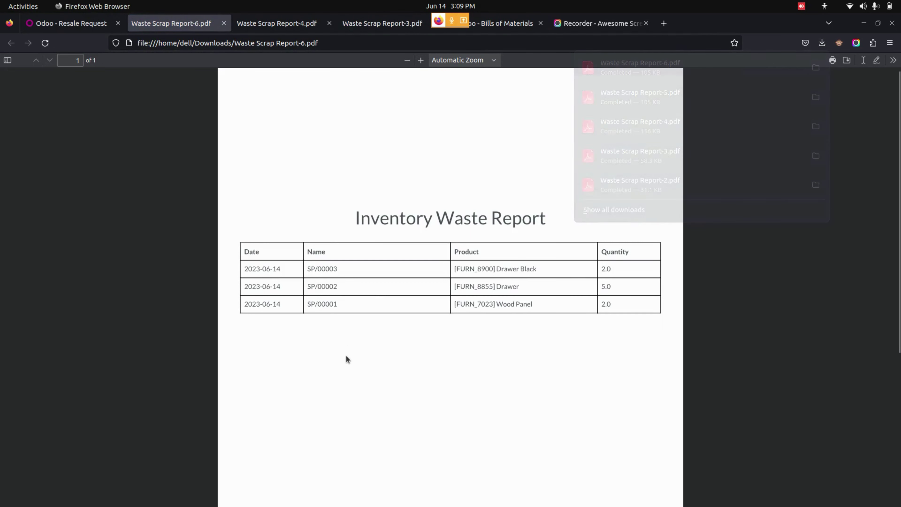